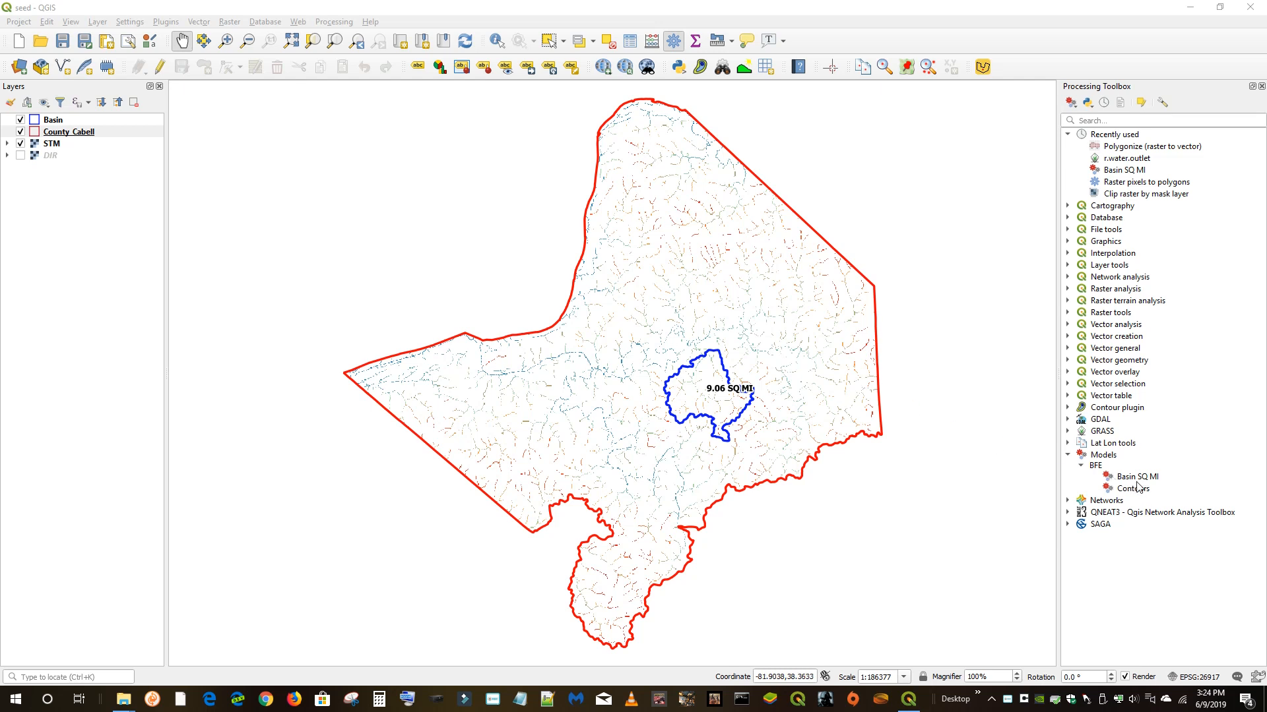
Step: Examine the Basin SQ MI model's workflow in the model editor, spacing out its Flow_Direction and Field calculator boxes
right_click(1138, 477)
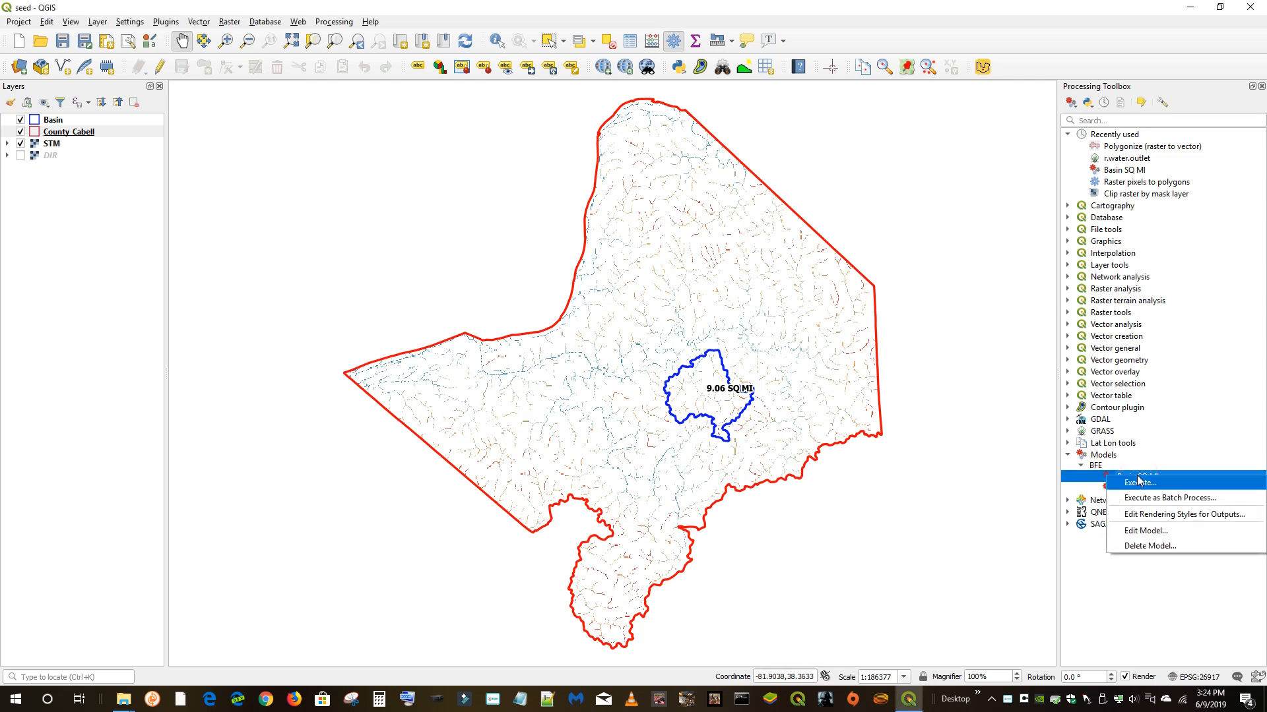
click(986, 462)
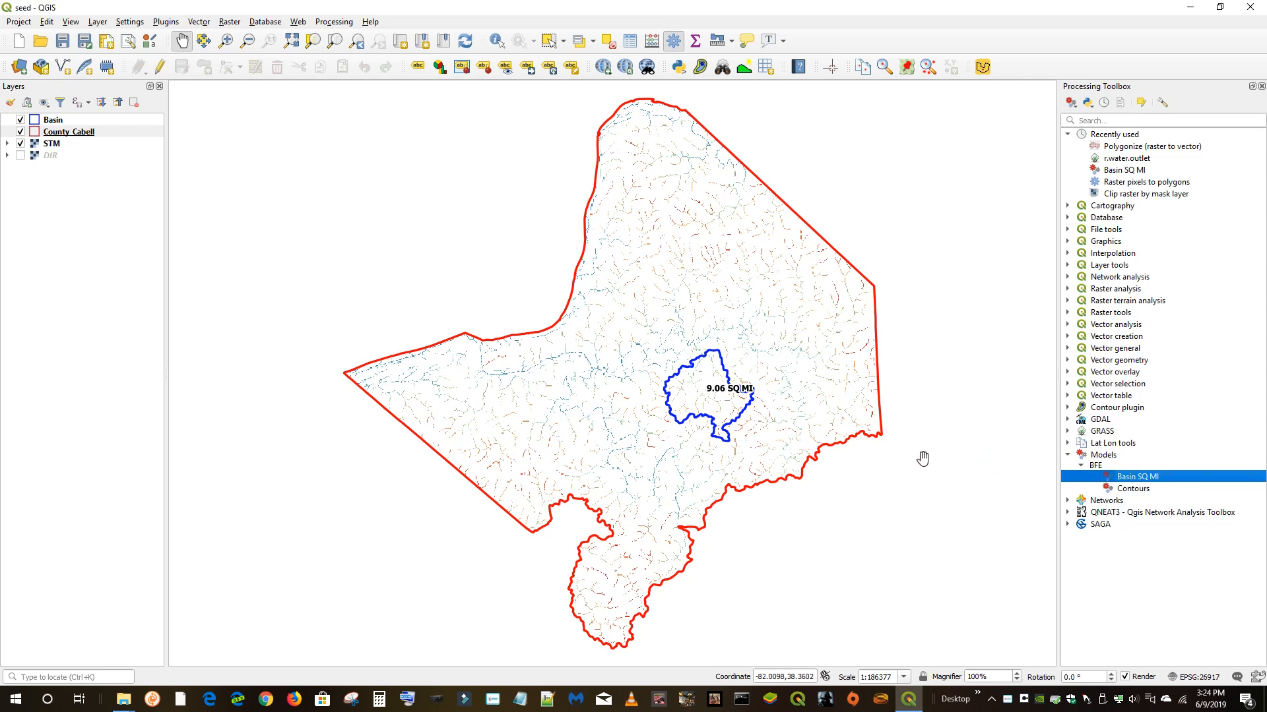
right_click(1130, 479)
click(1151, 521)
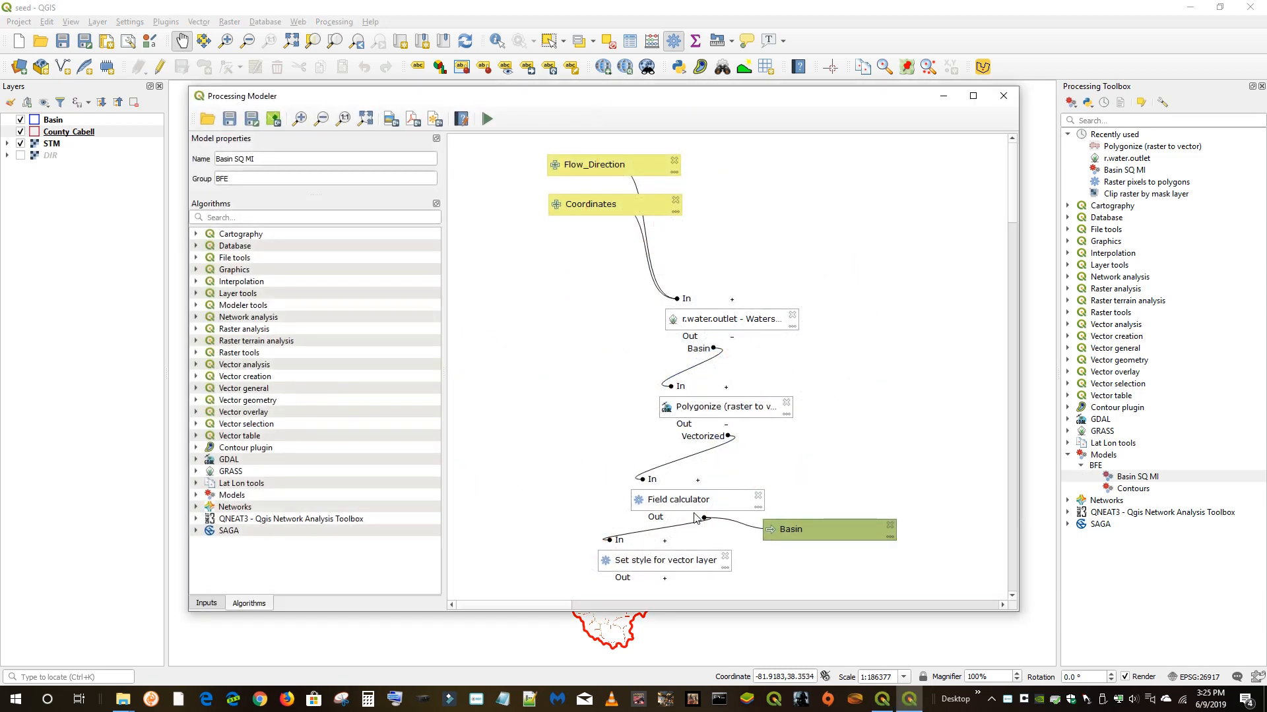
drag(603, 164, 769, 204)
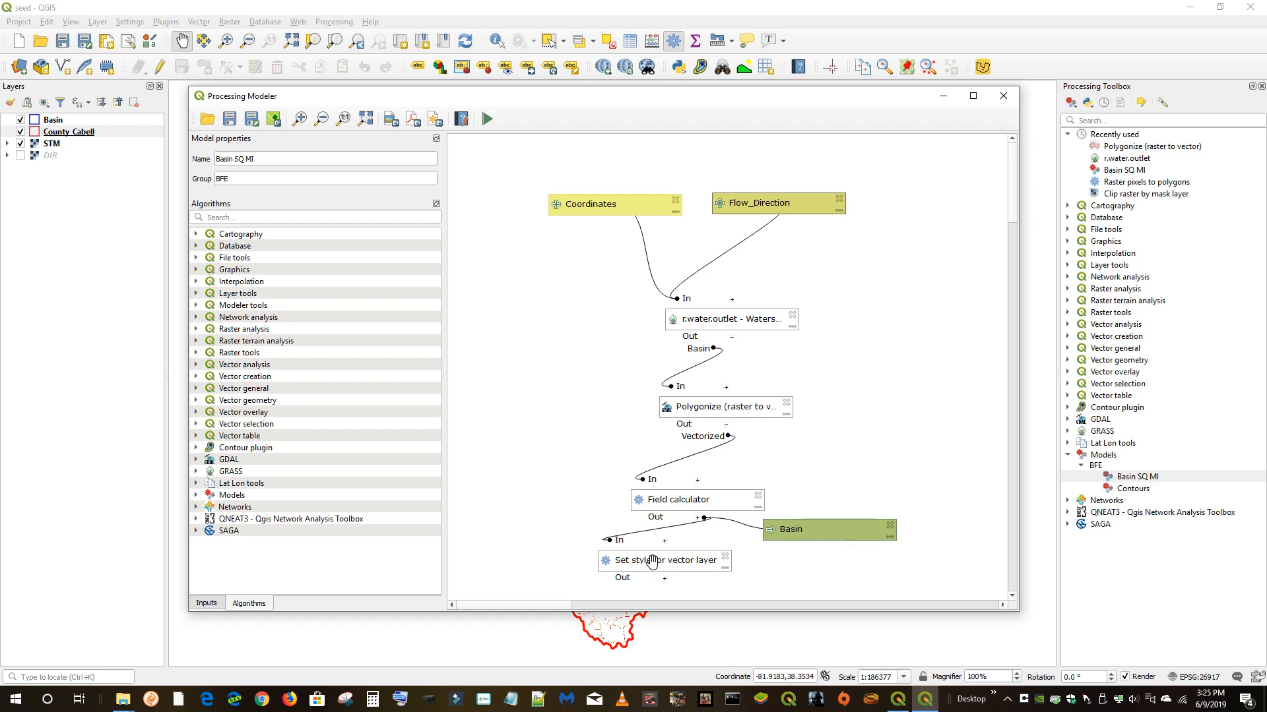
drag(677, 503, 690, 483)
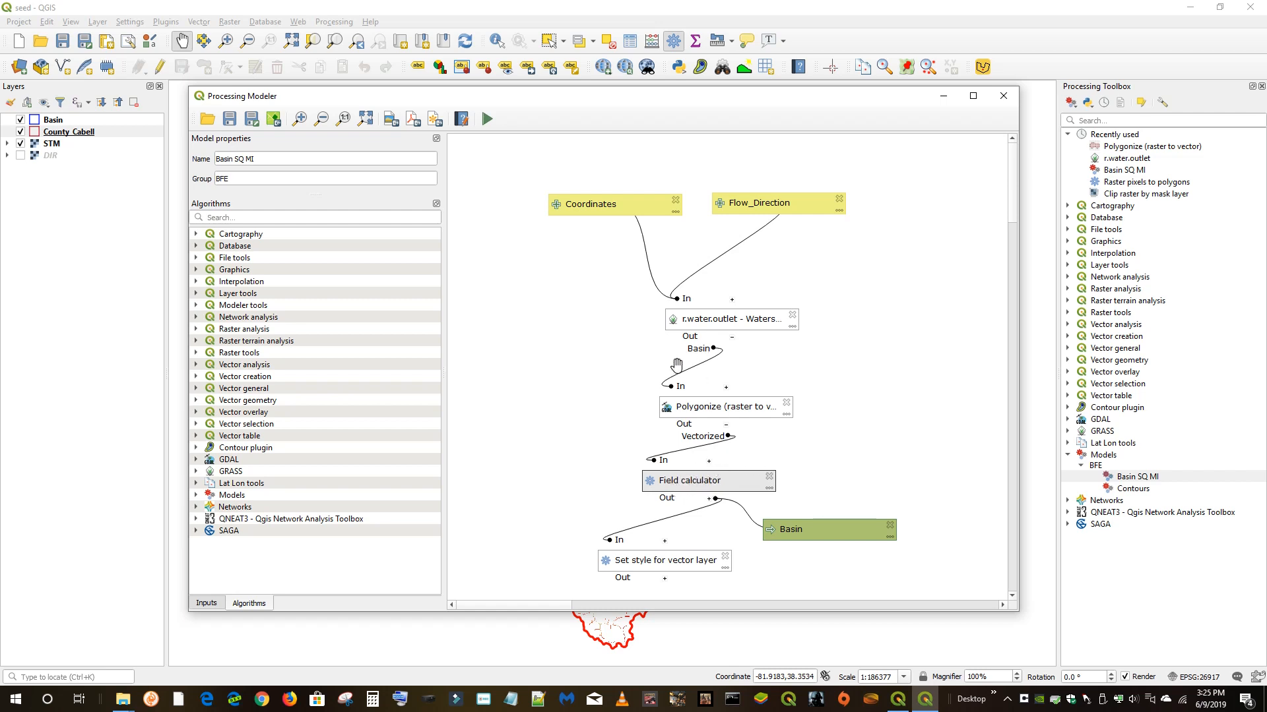
click(1002, 97)
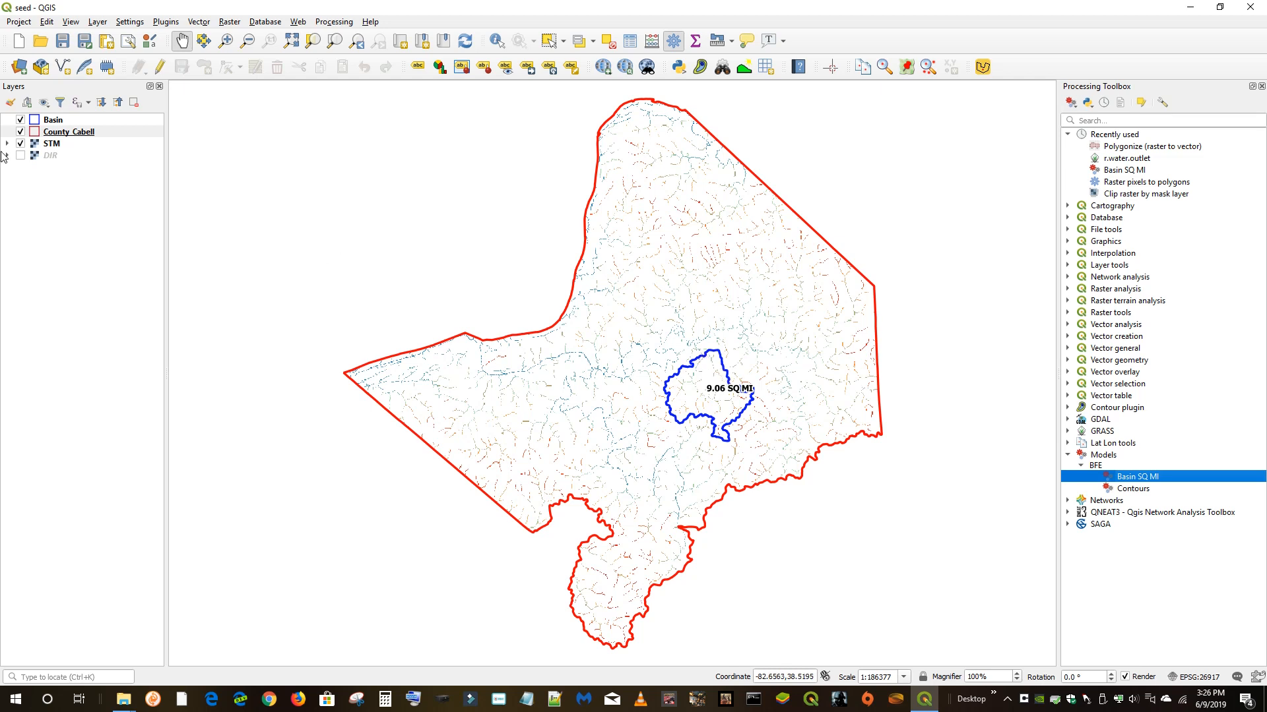
Step: Set up r.water.outlet with the DIR raster as the input map, with the streams northeast of the Basin polygon in view
right_click(60, 123)
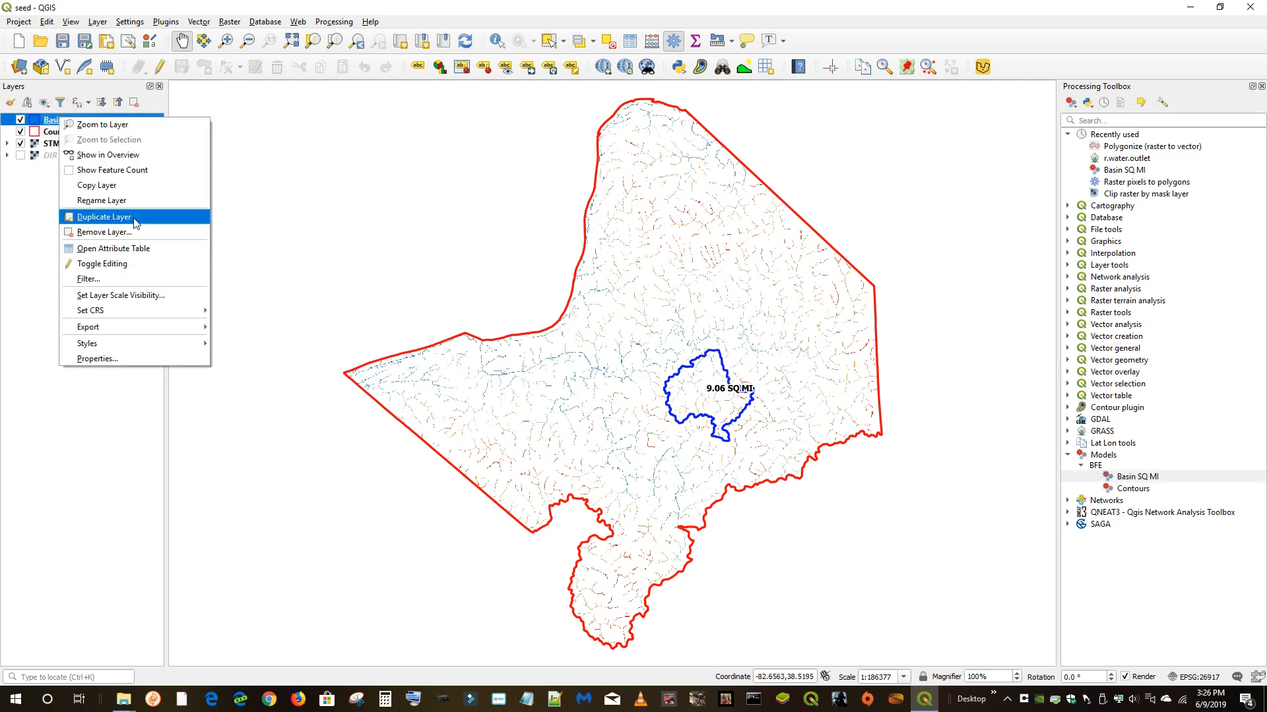
click(106, 124)
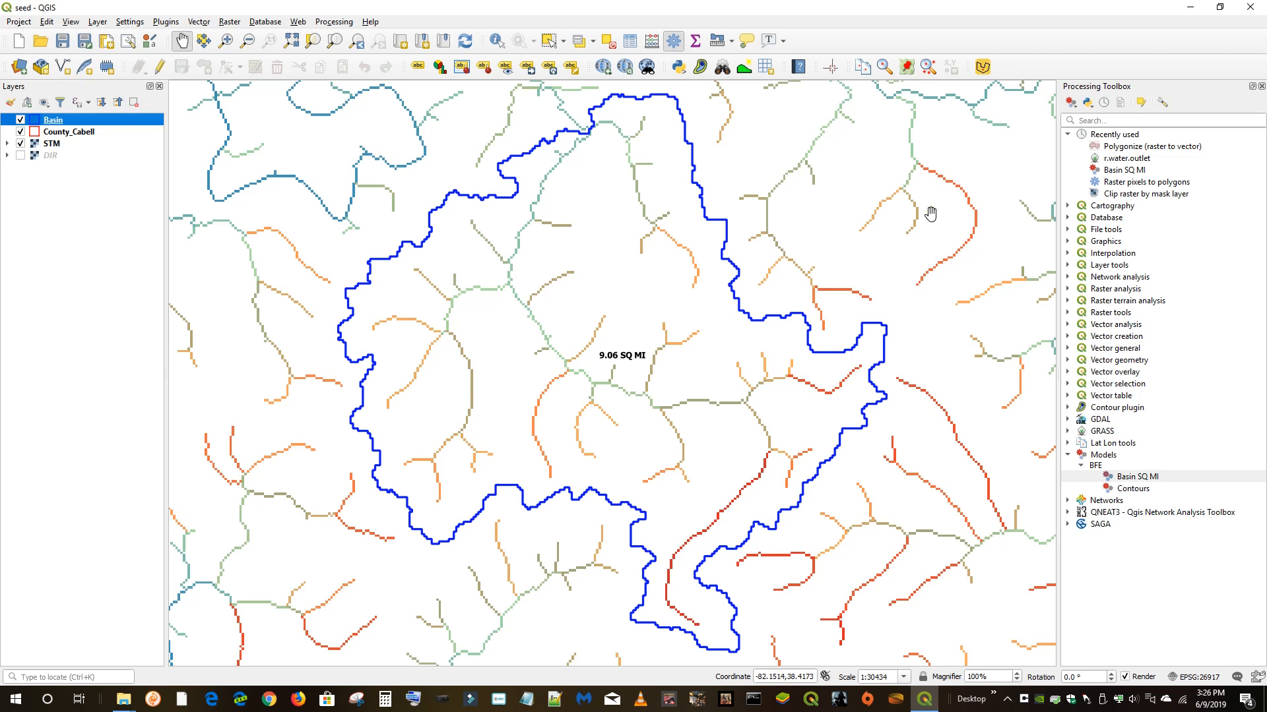
drag(962, 244, 854, 449)
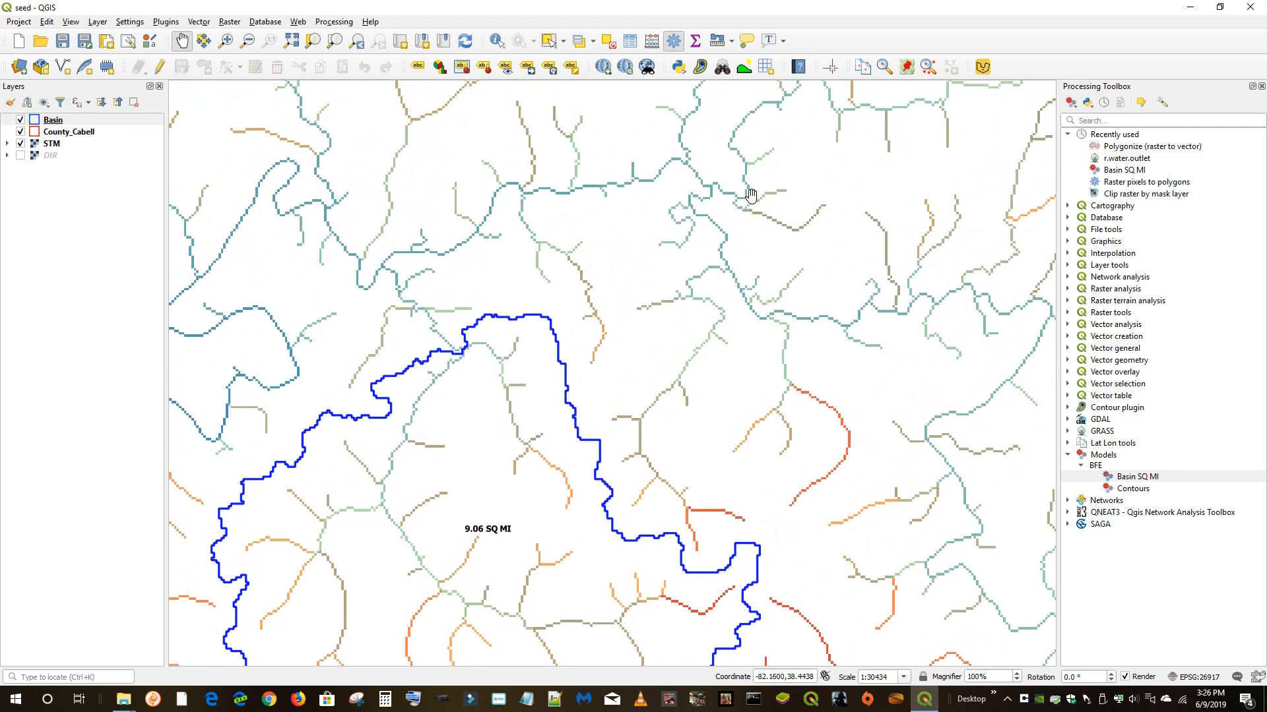
scroll(778, 202, up, 2)
drag(700, 183, 845, 349)
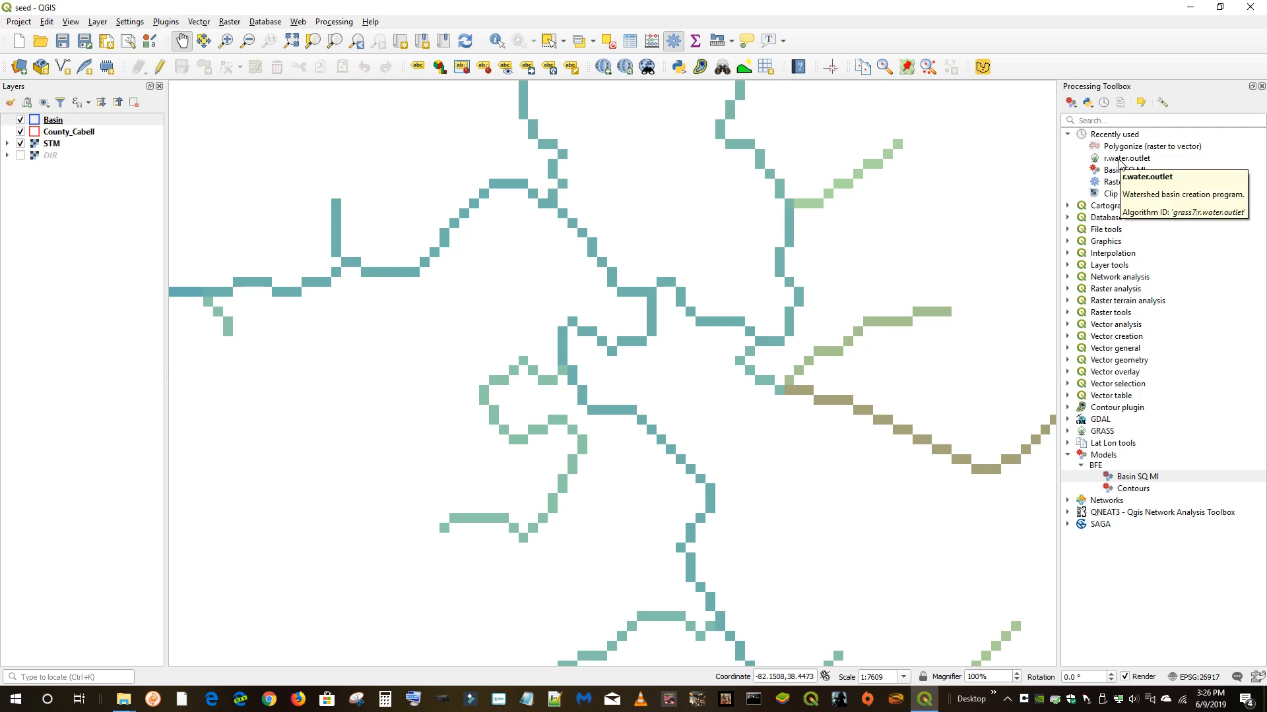
click(1122, 160)
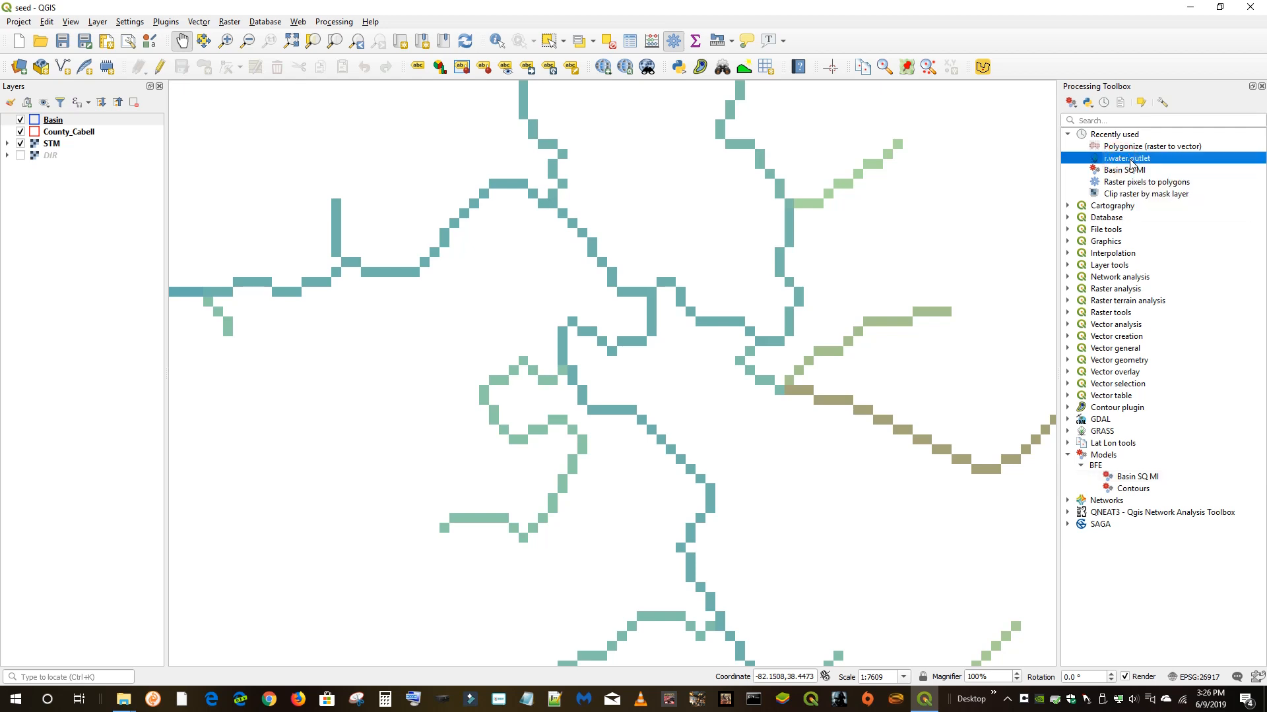
double_click(1130, 162)
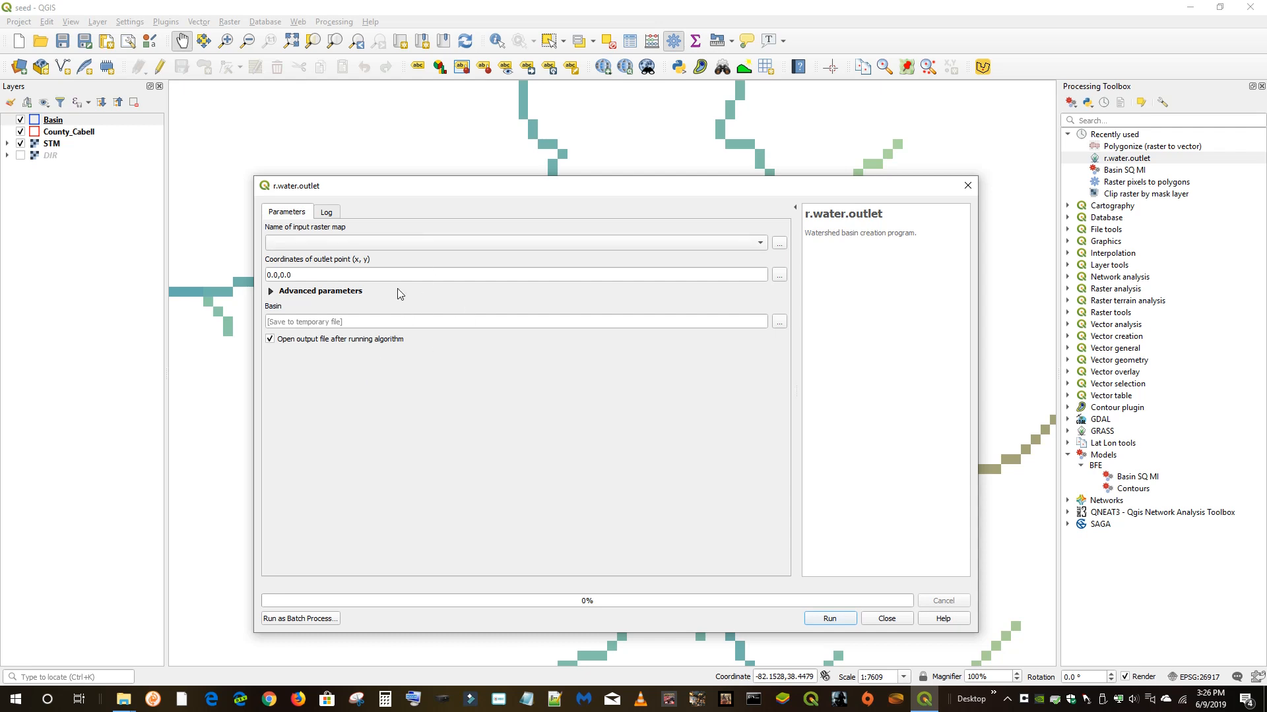
click(760, 245)
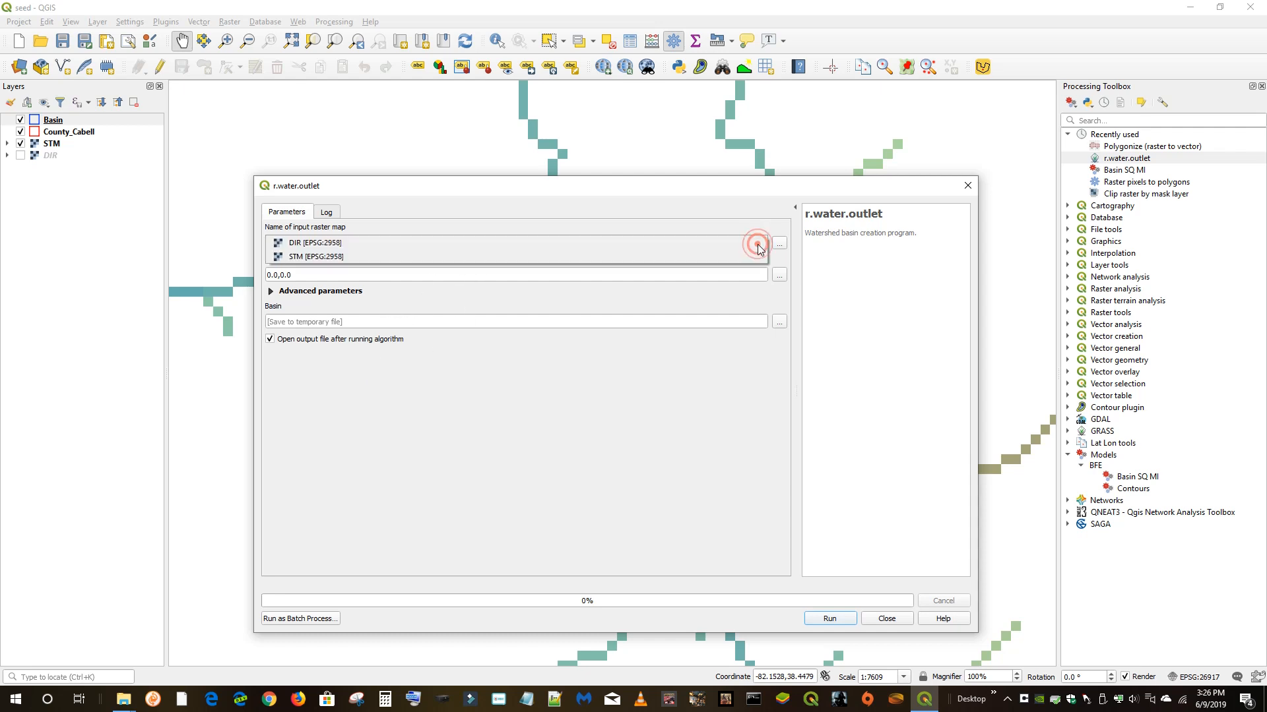
click(317, 244)
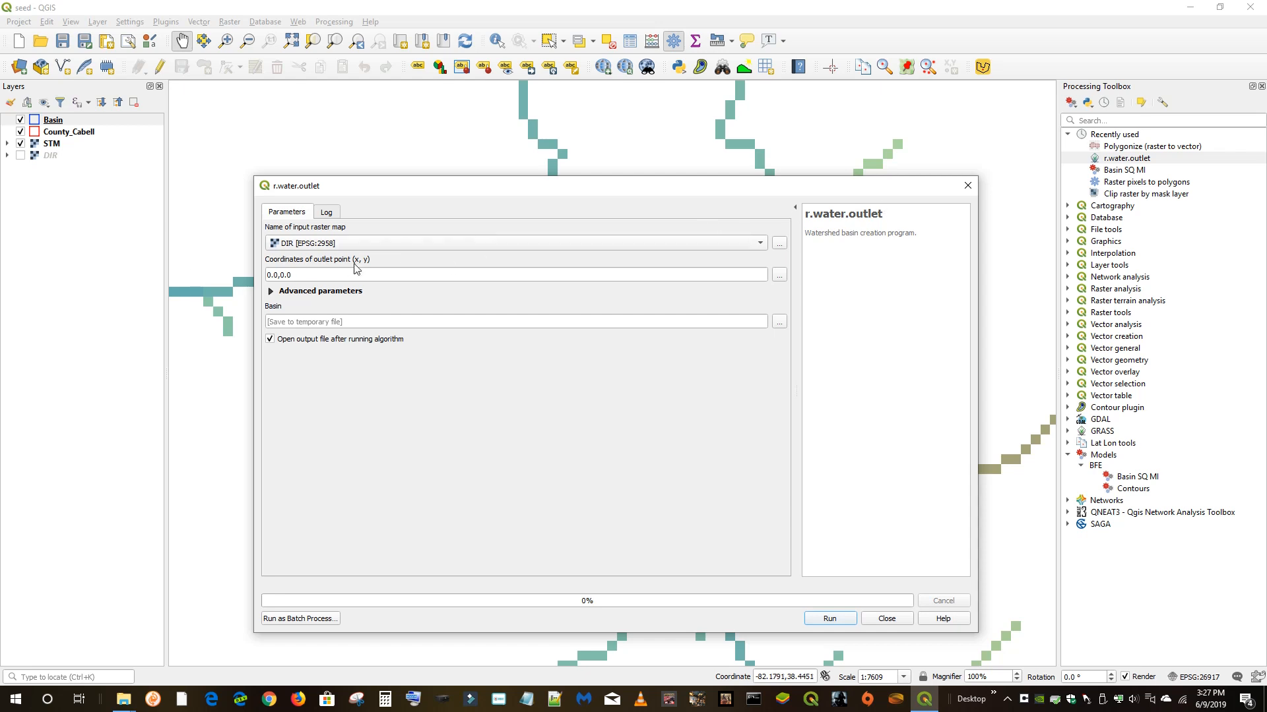
click(312, 252)
click(311, 250)
Step: Pick the outlet point on the stream just below the confluence, at about 398355.6, 4255759.5, and run r.water.outlet
click(779, 275)
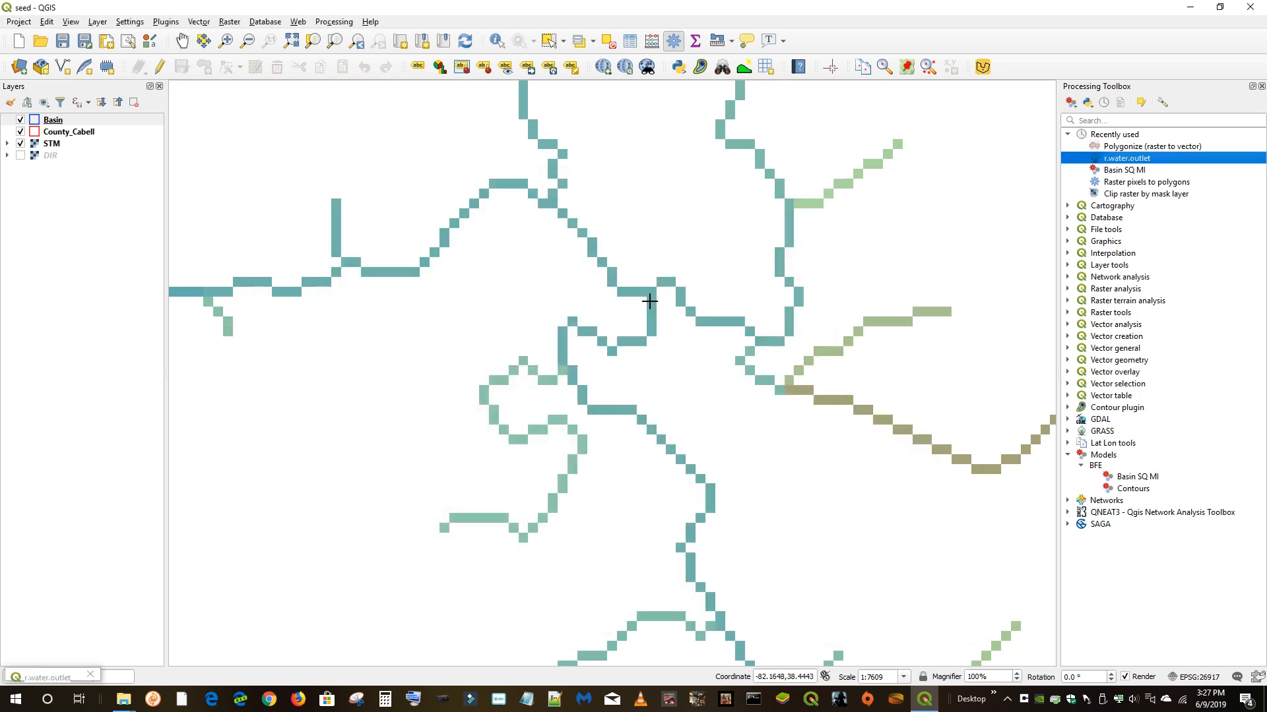
click(650, 300)
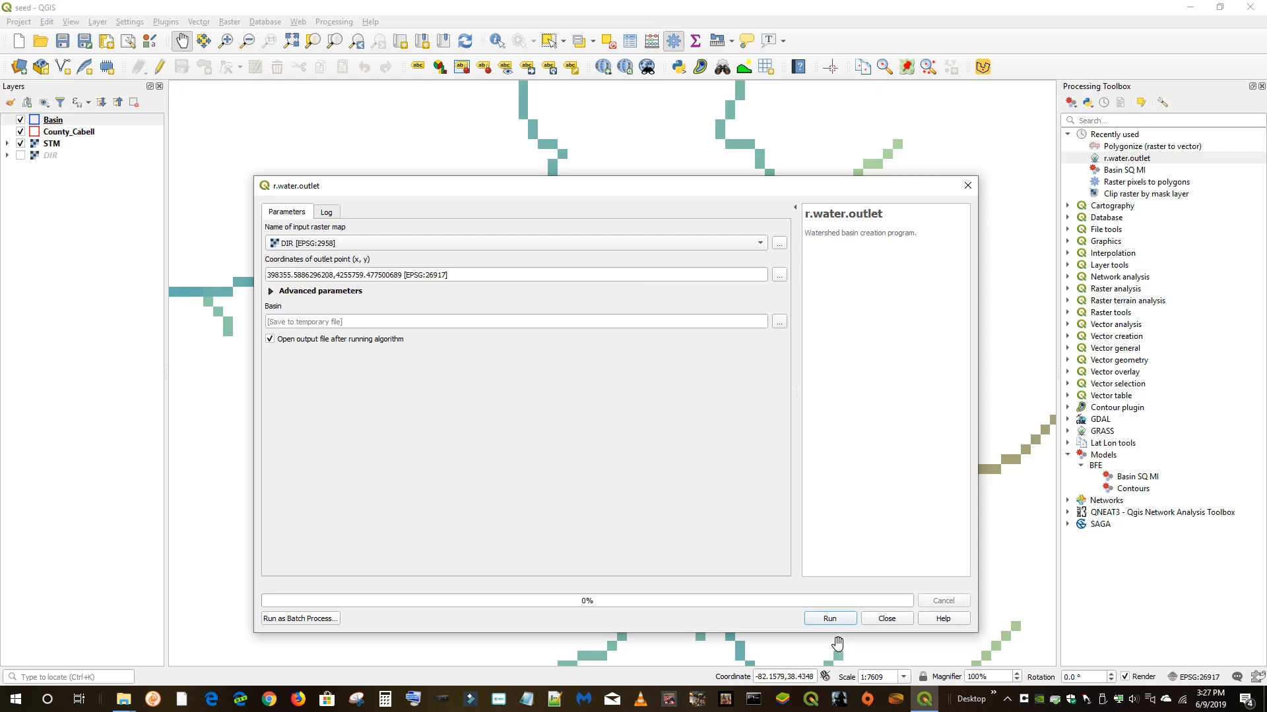
click(830, 619)
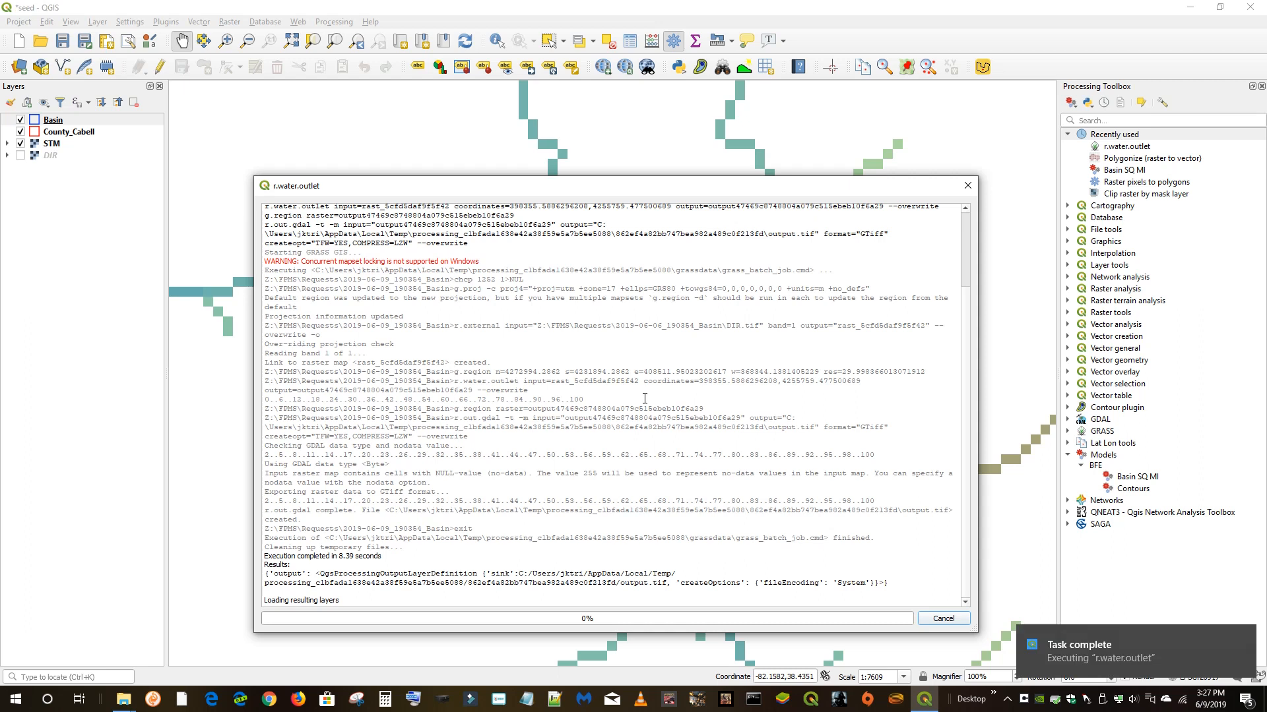
click(888, 620)
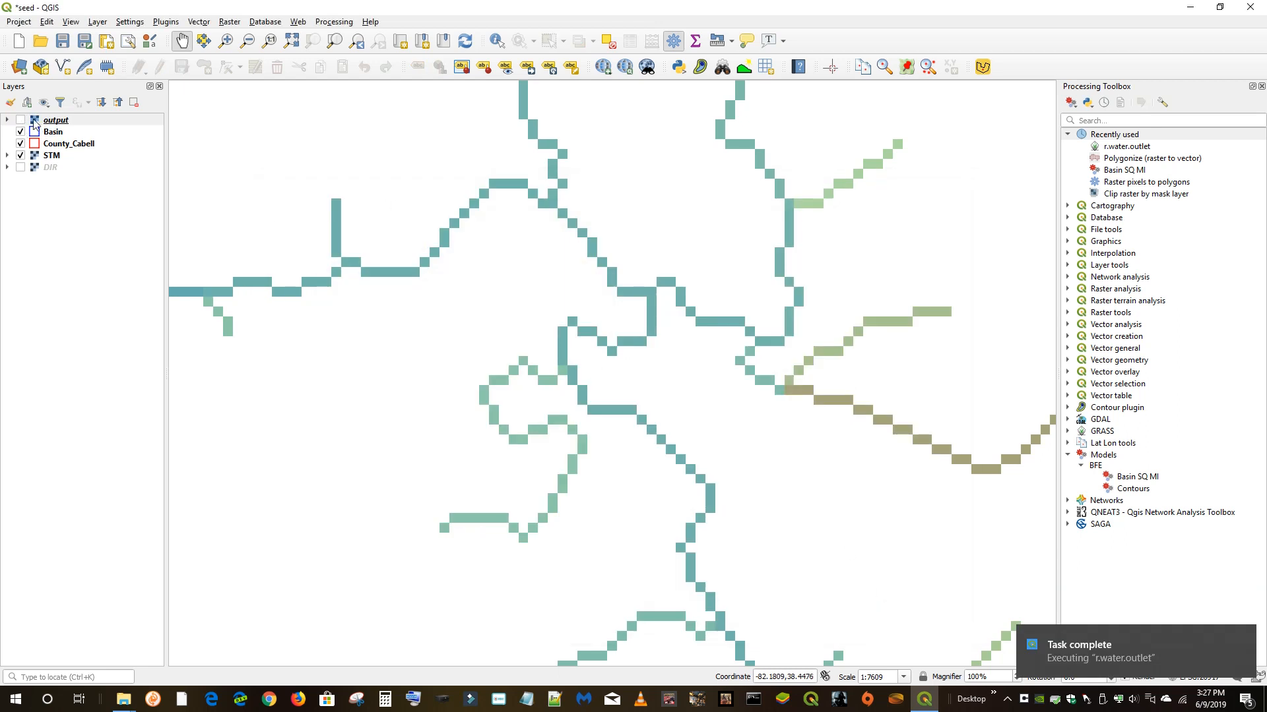
Step: Turn on the raster output layer and bring the whole delineated watershed into closer view
click(21, 121)
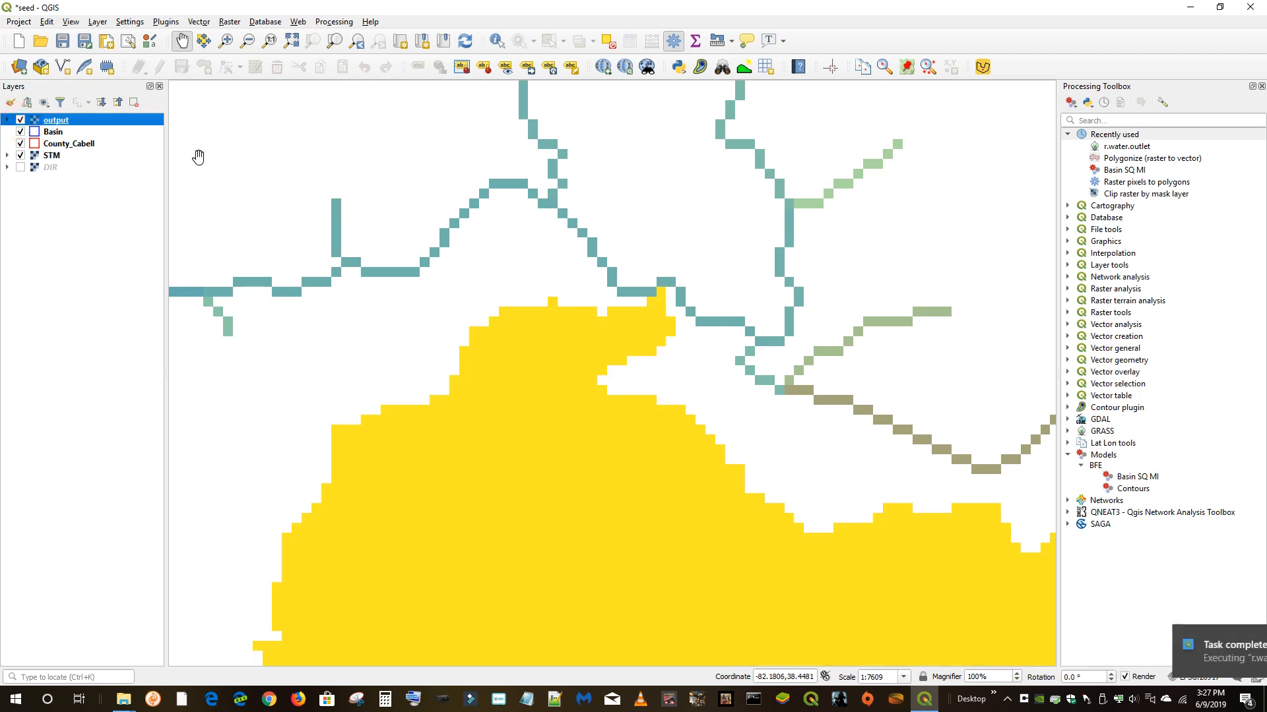
right_click(80, 124)
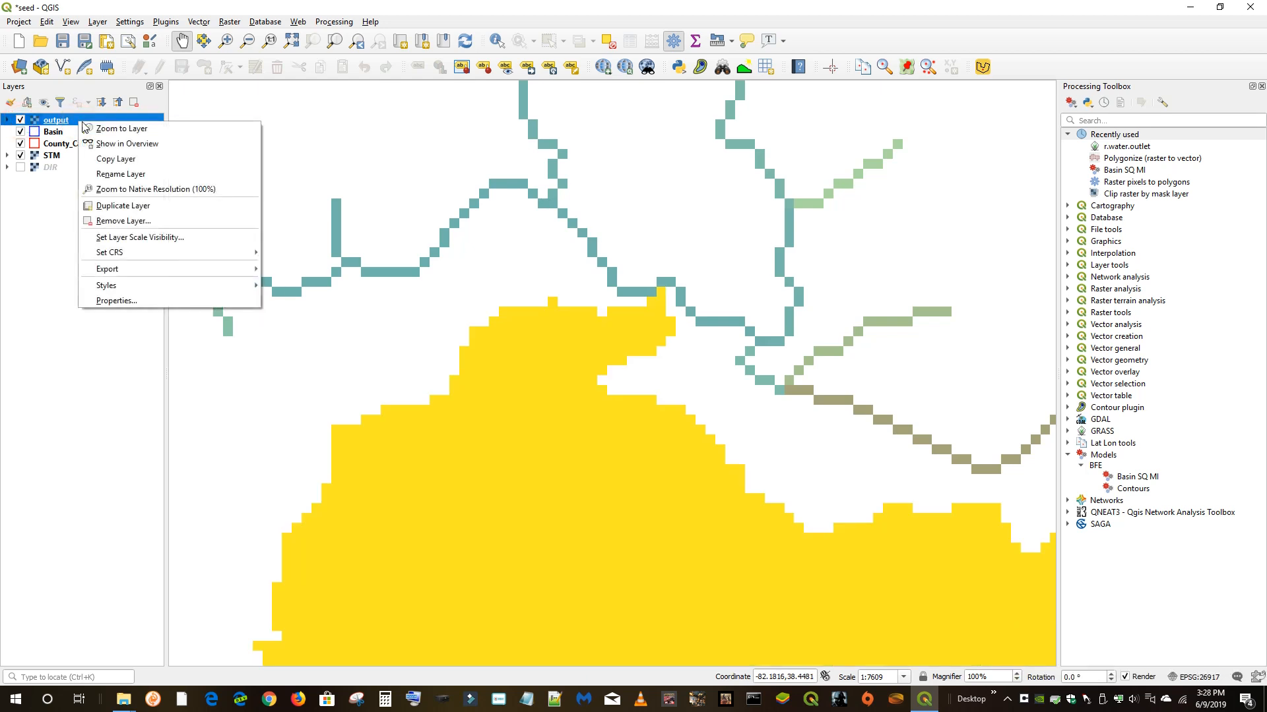
click(102, 129)
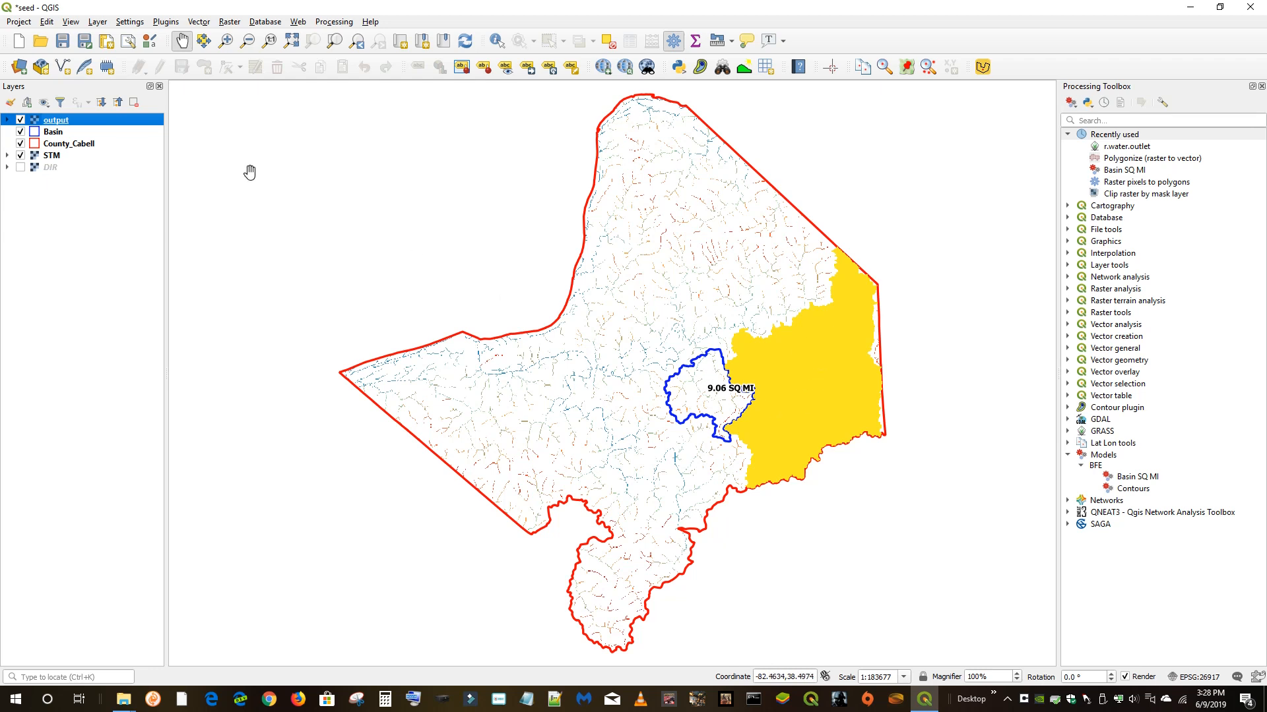
right_click(76, 120)
click(101, 127)
click(225, 41)
drag(929, 237, 686, 513)
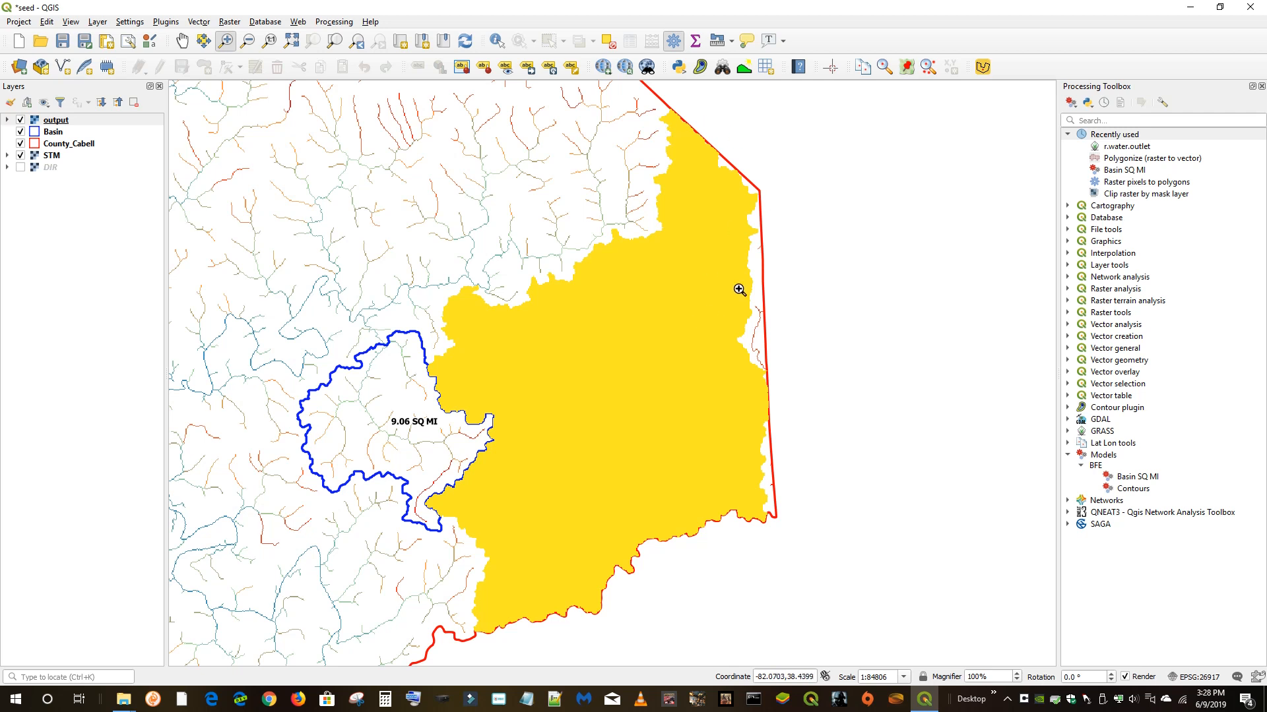
click(1136, 162)
double_click(1136, 161)
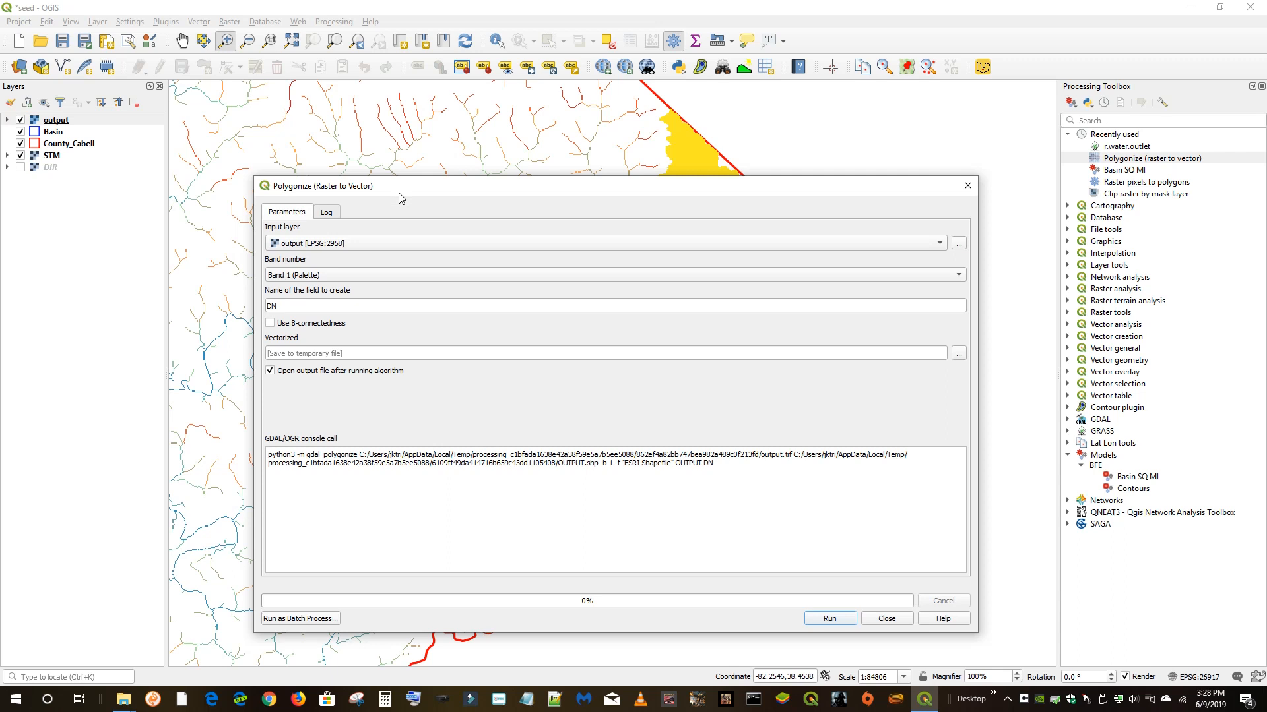
drag(398, 190, 410, 145)
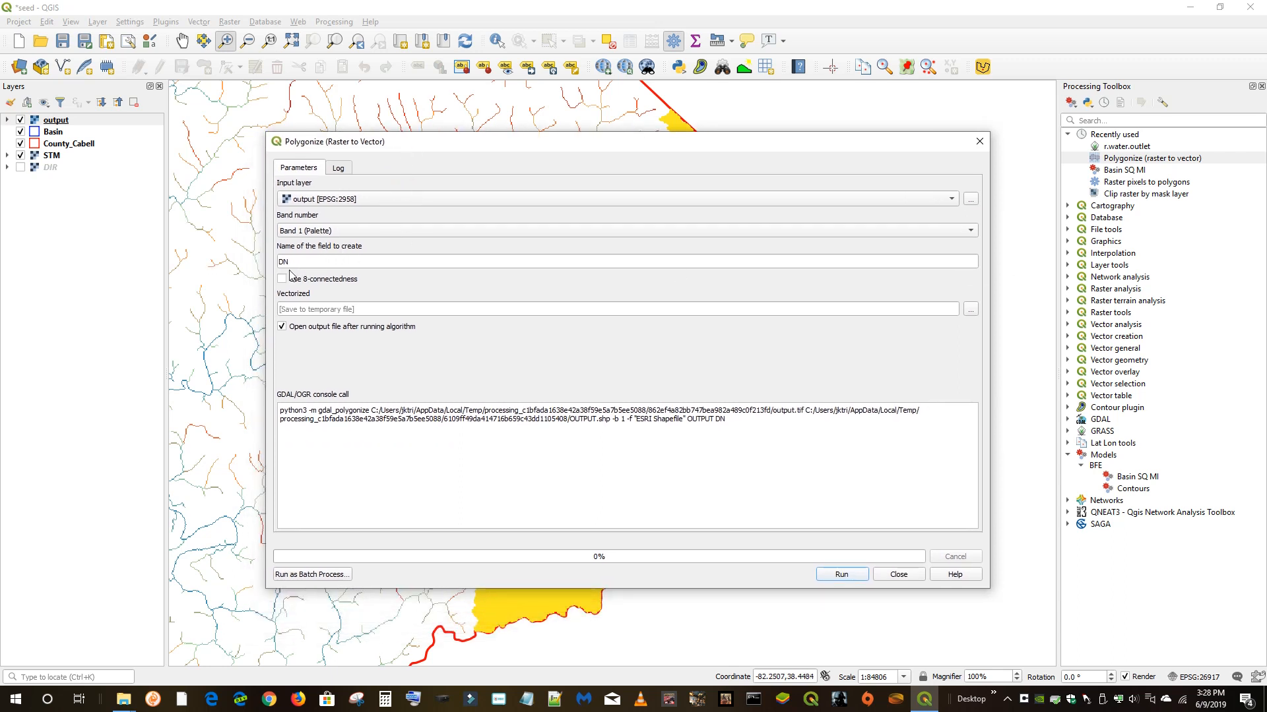
click(899, 574)
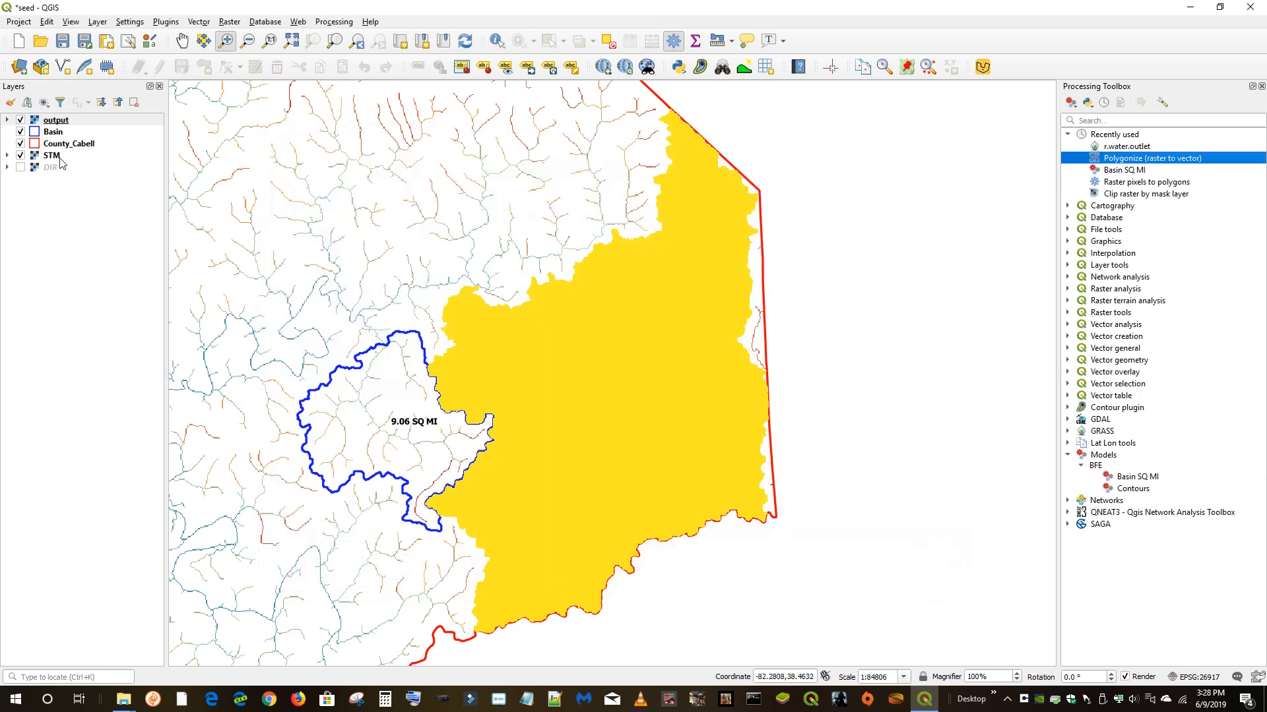
right_click(69, 124)
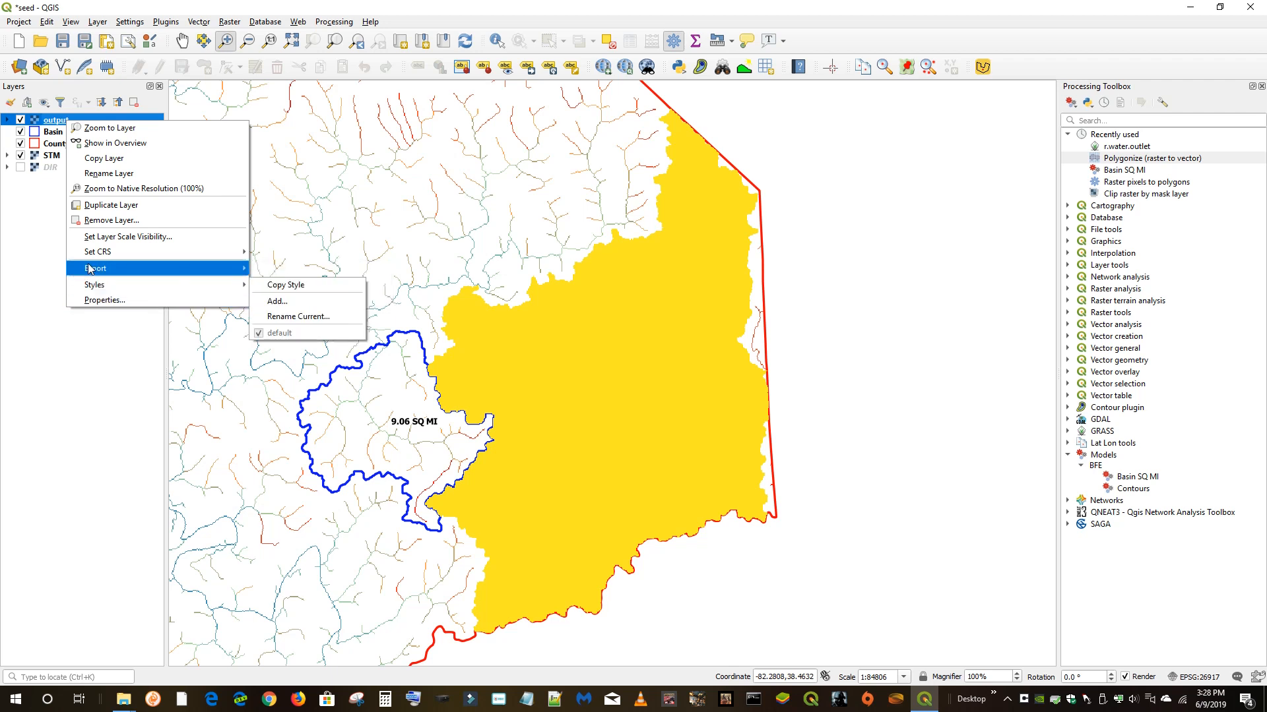
mouse_move(102, 255)
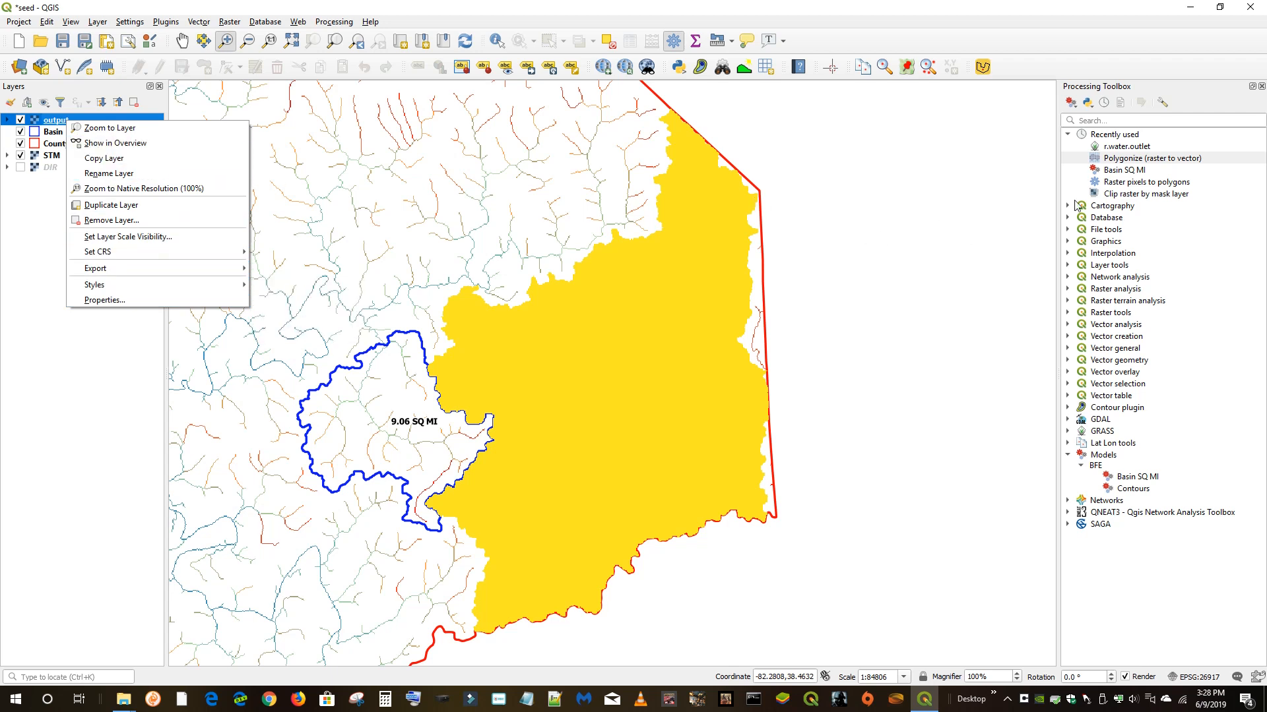
Step: Polygonize band 1 of the output raster into a temporary vector layer with DN as the field name
click(1145, 160)
double_click(1144, 160)
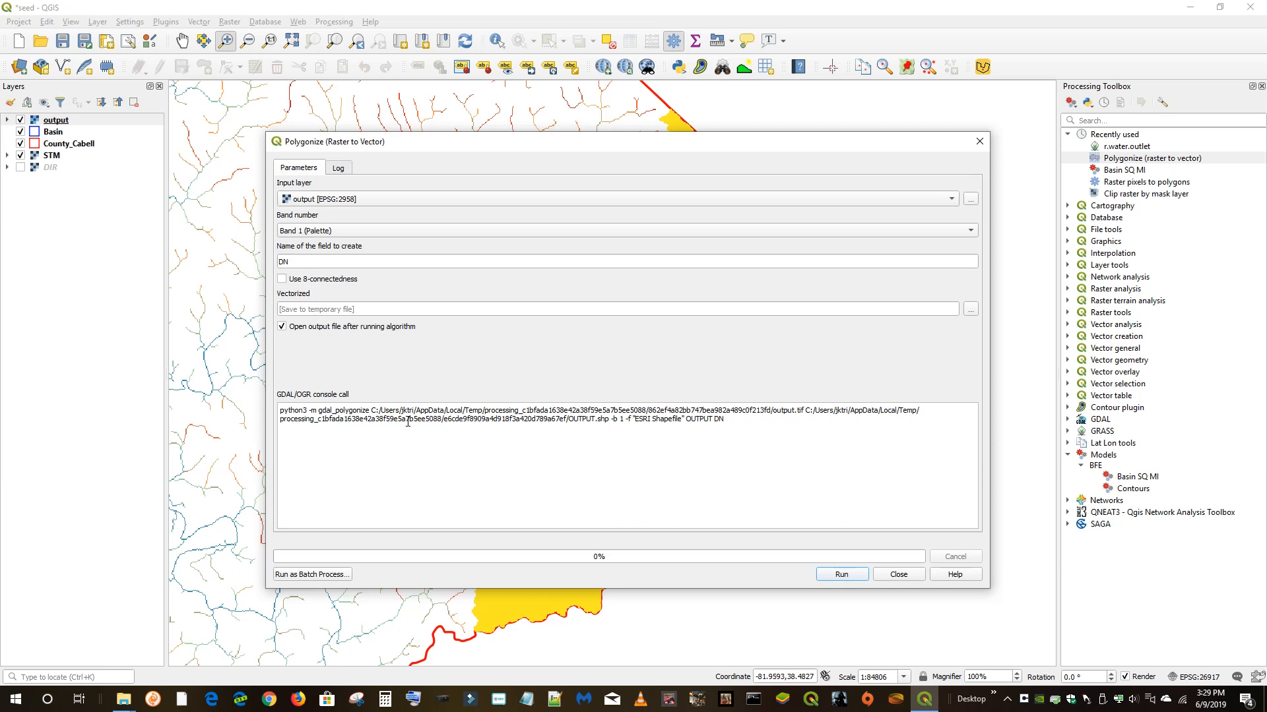
click(842, 574)
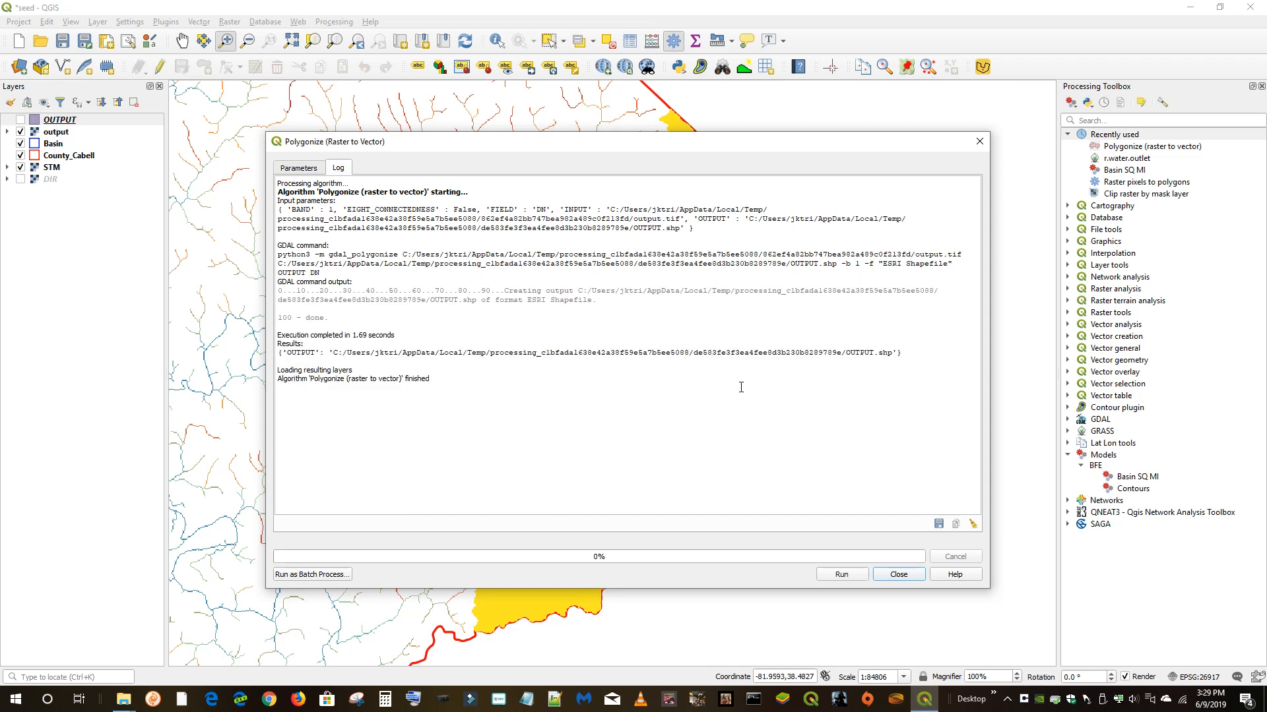
click(899, 574)
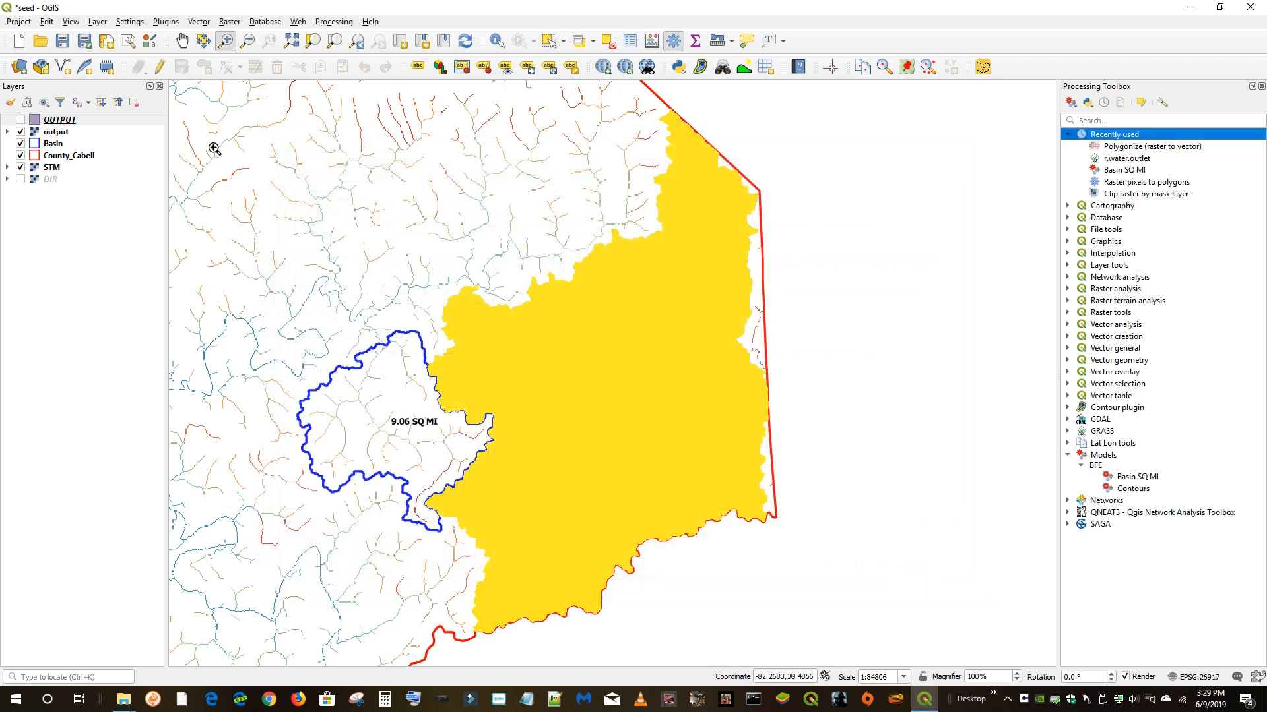
Step: Turn on the polygonized OUTPUT layer and check the fields in its attribute table
click(20, 120)
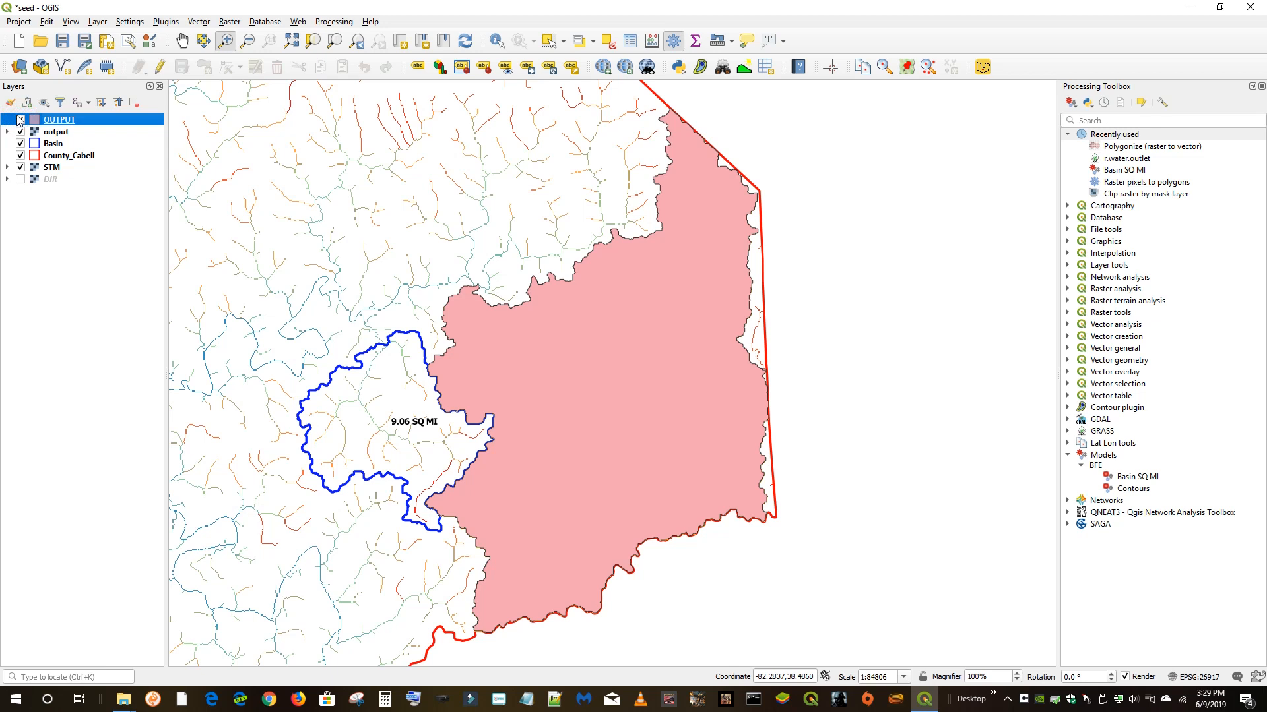
right_click(88, 123)
click(91, 128)
right_click(90, 123)
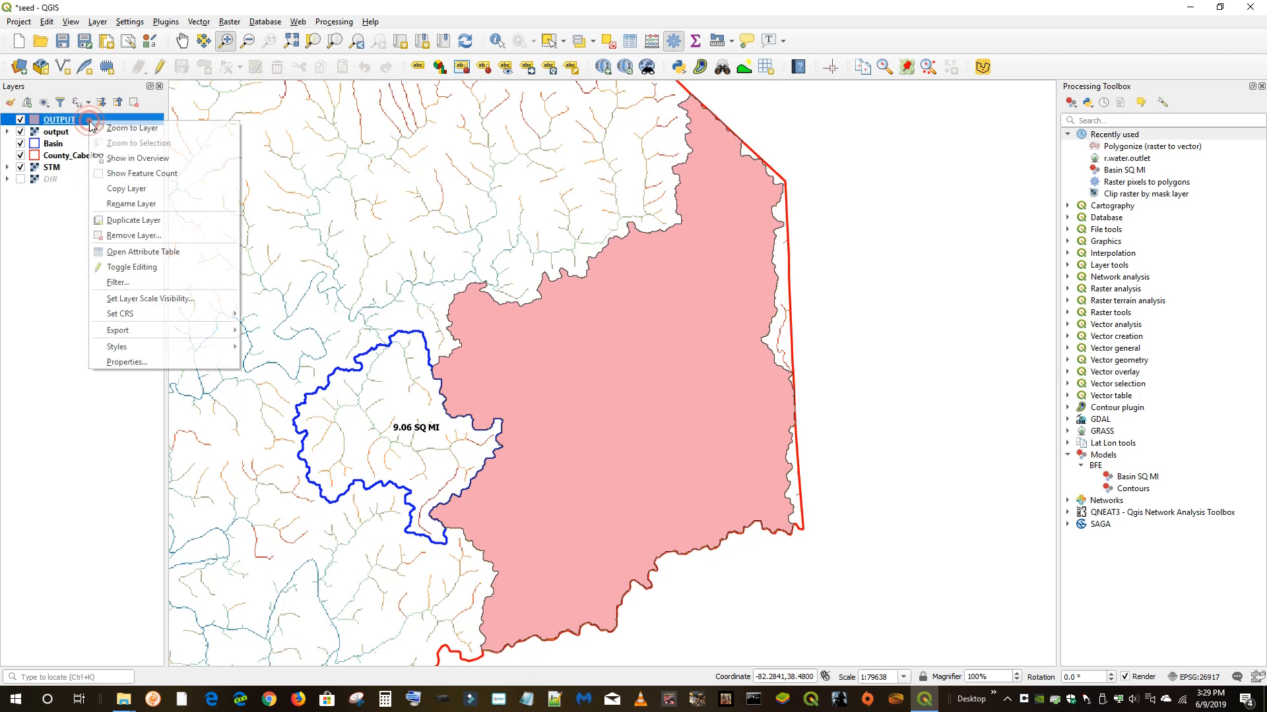
click(146, 253)
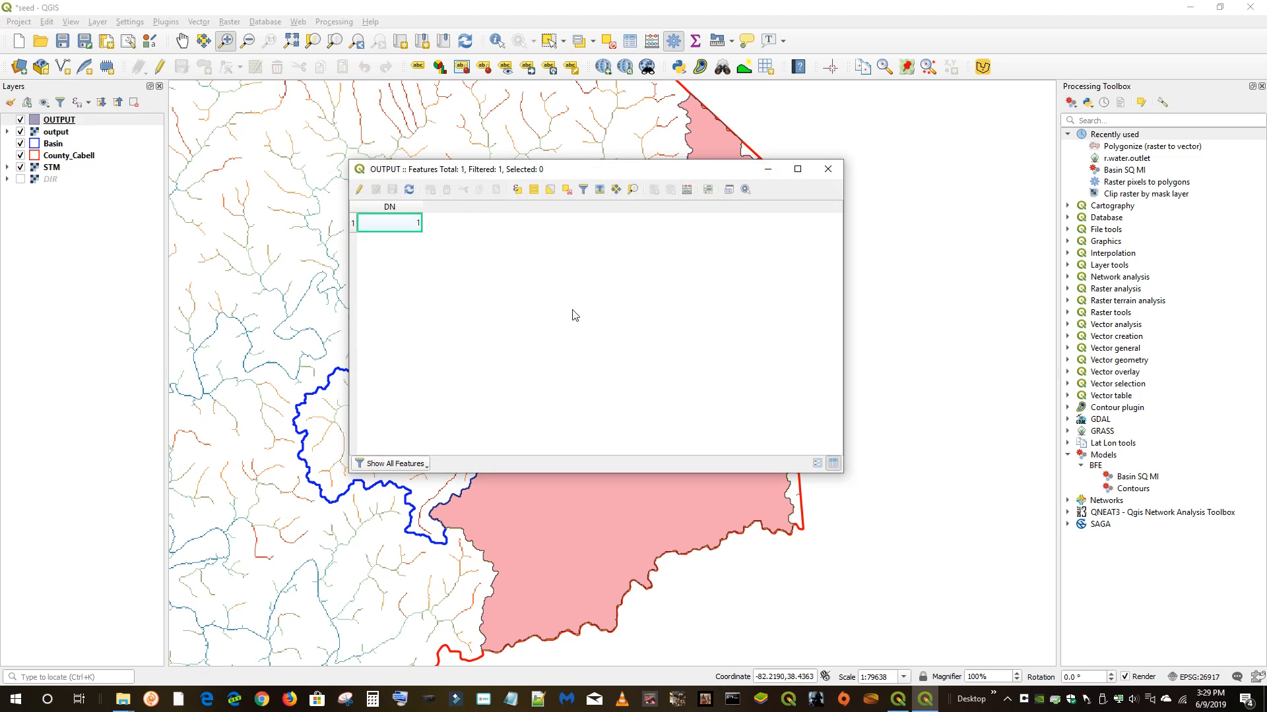
click(829, 170)
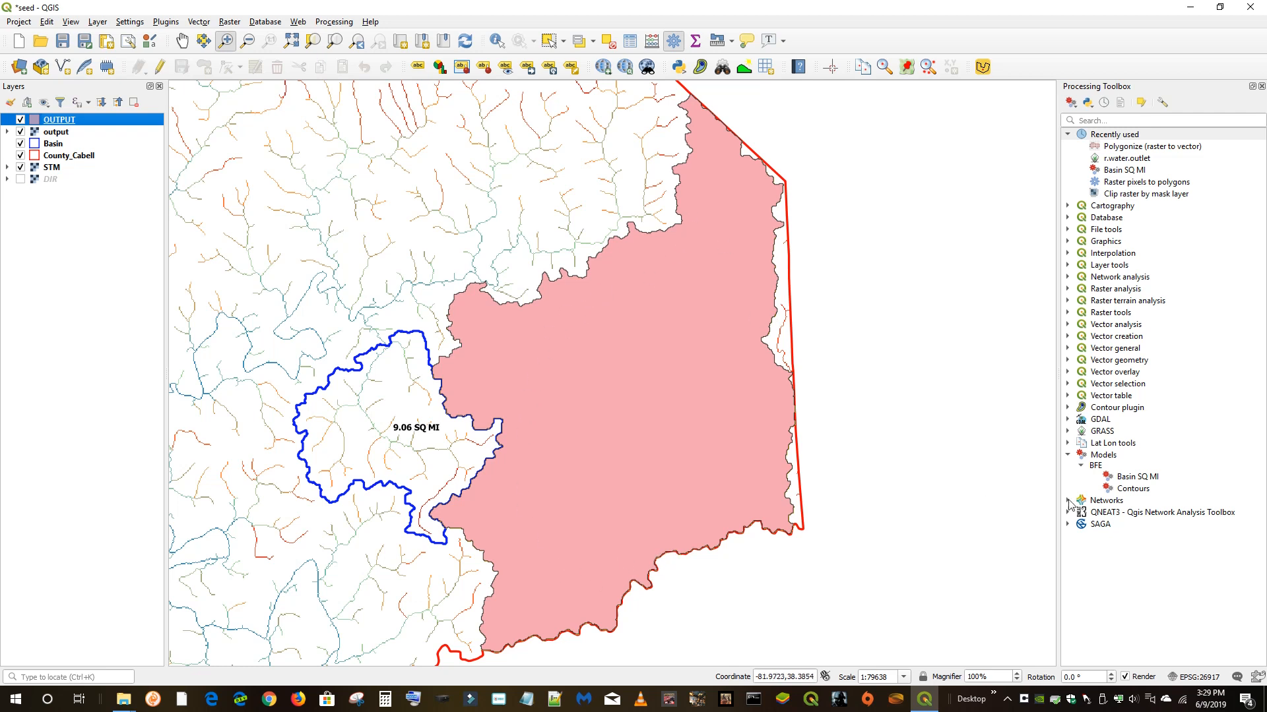
Step: Review the Basin SQ MI model's algorithm sequence in the model editor and close it
right_click(1108, 478)
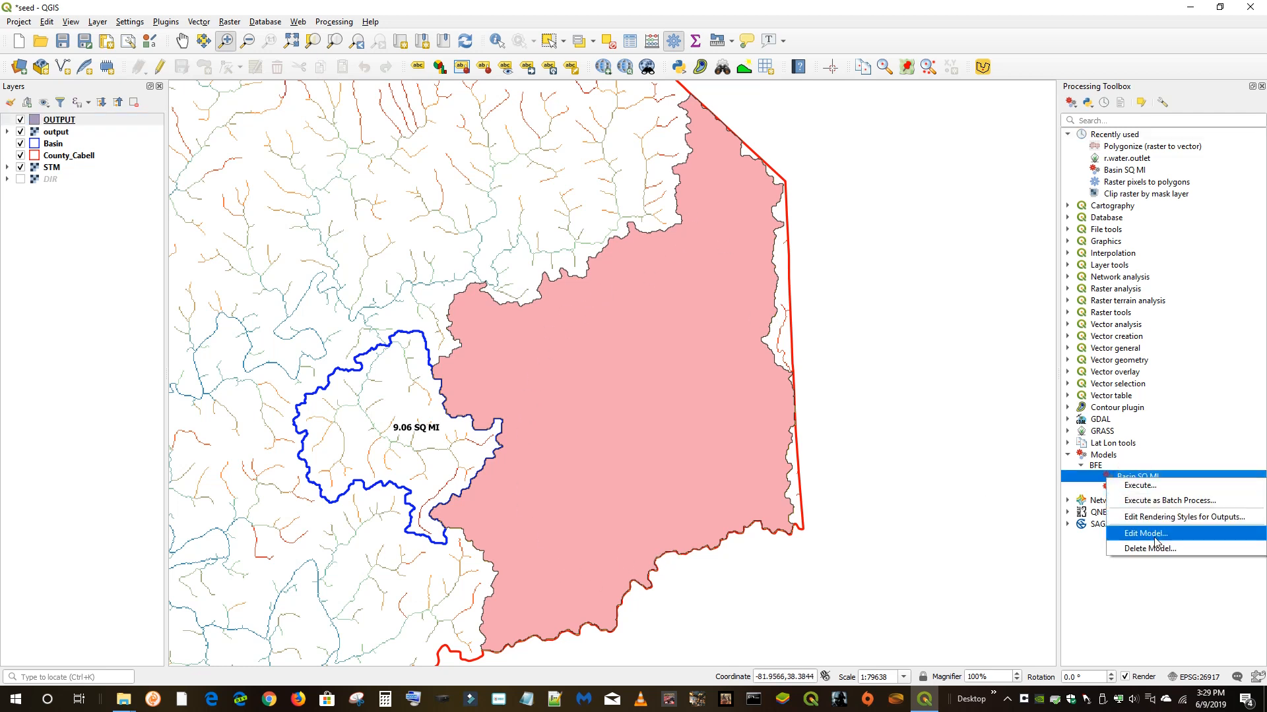
click(1151, 536)
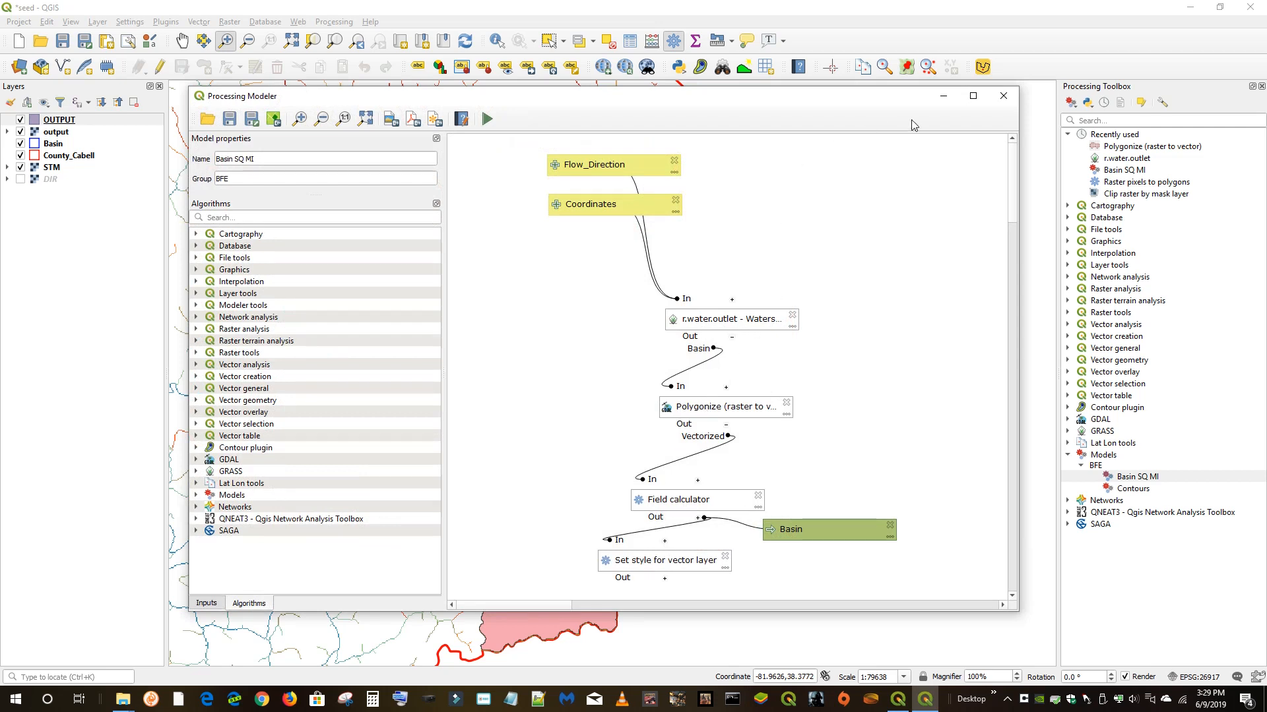
click(1001, 101)
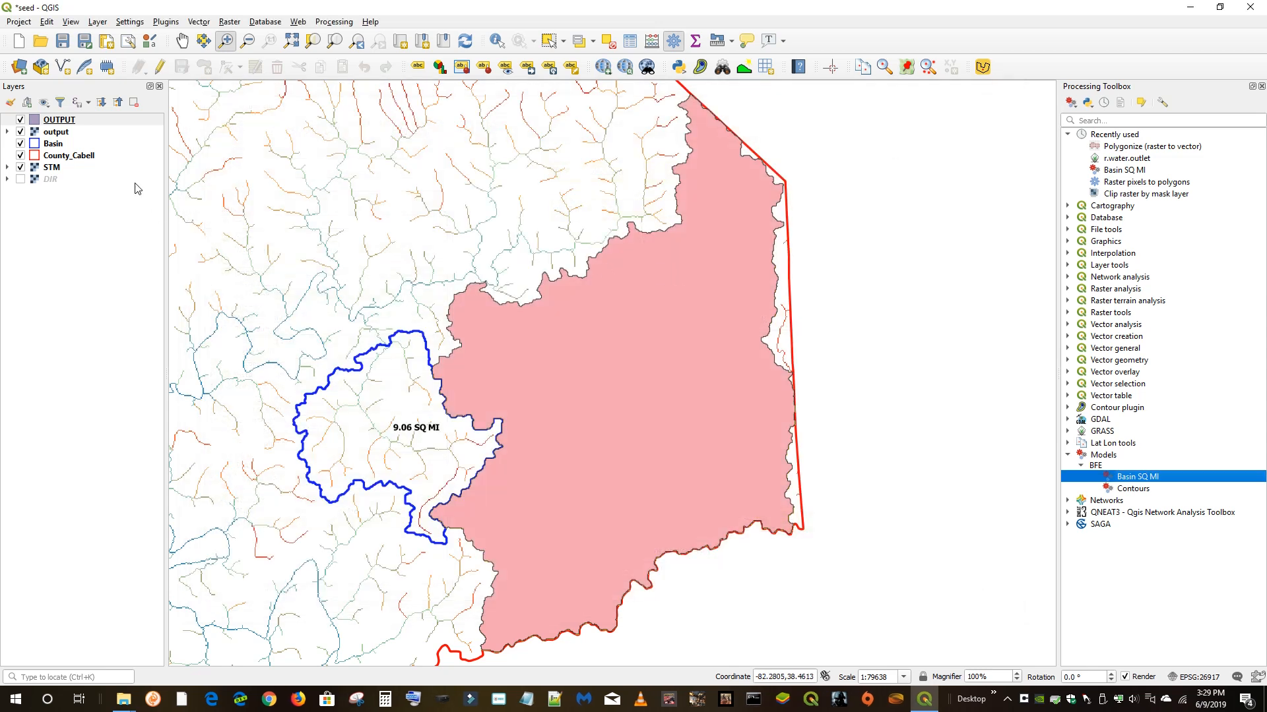
Step: Open the field calculator from the attribute table of the OUTPUT vector layer
right_click(64, 120)
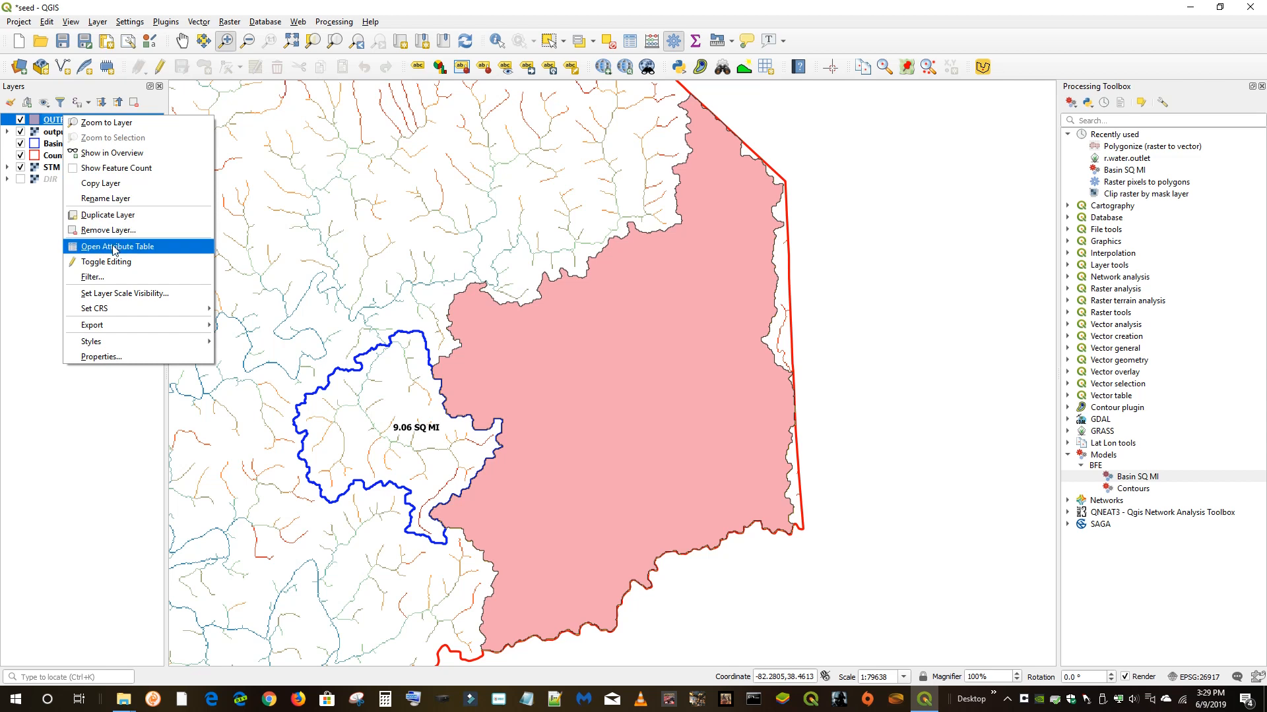
click(113, 248)
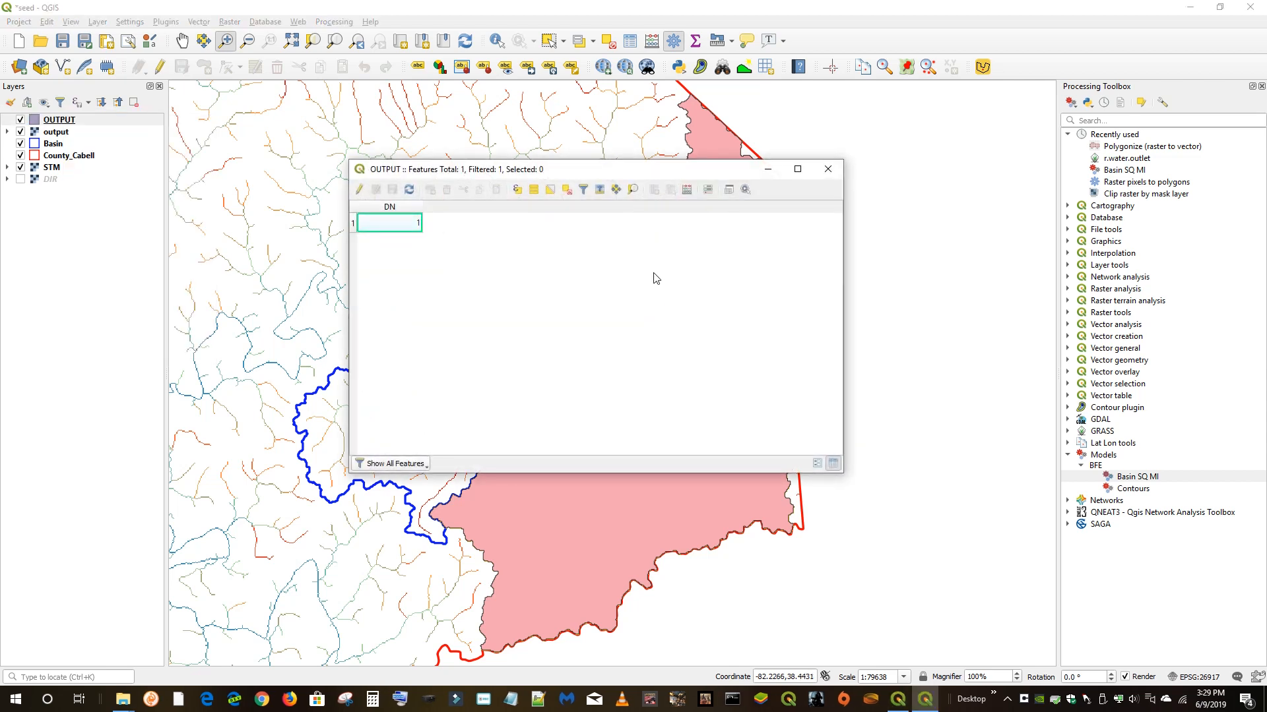
click(687, 191)
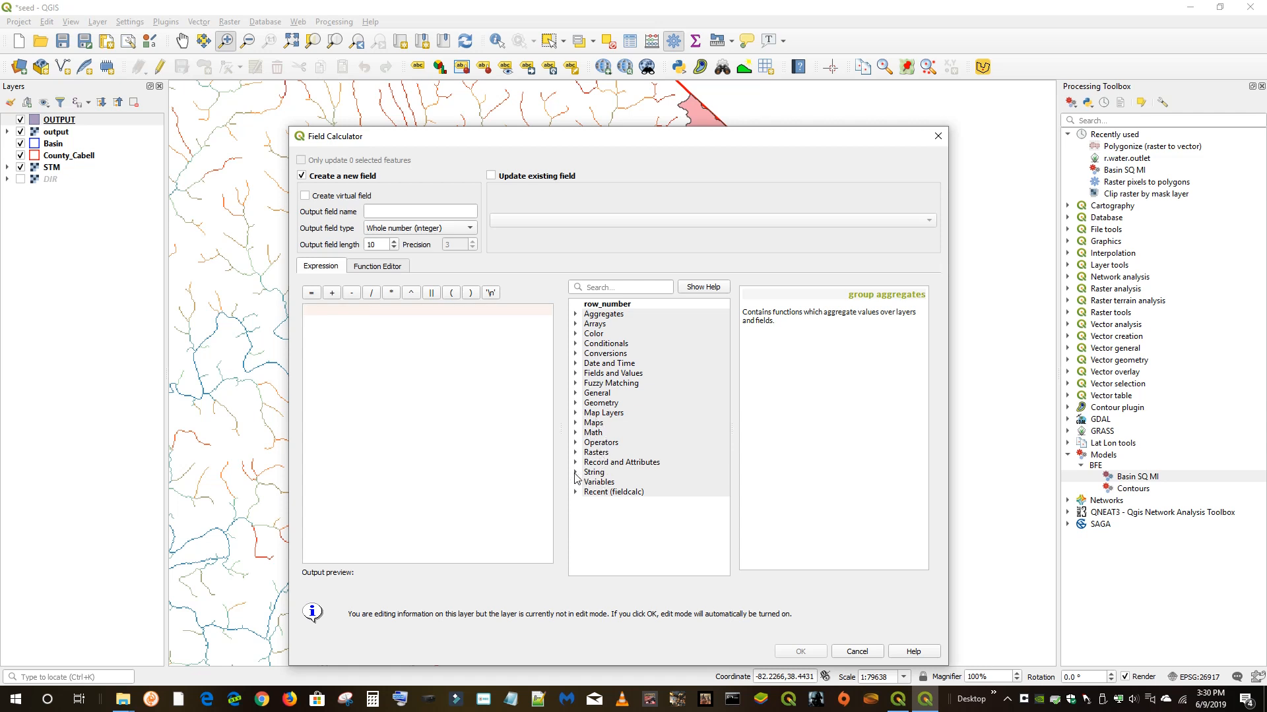
click(576, 363)
click(576, 364)
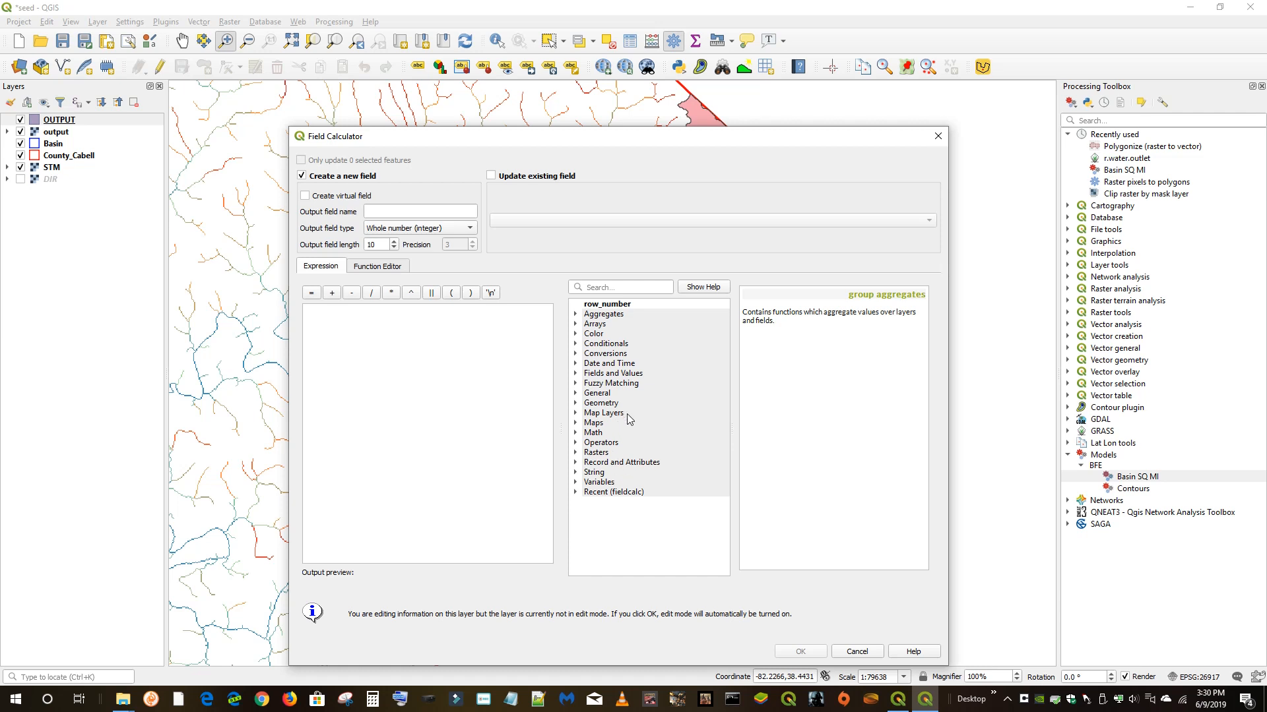
click(576, 403)
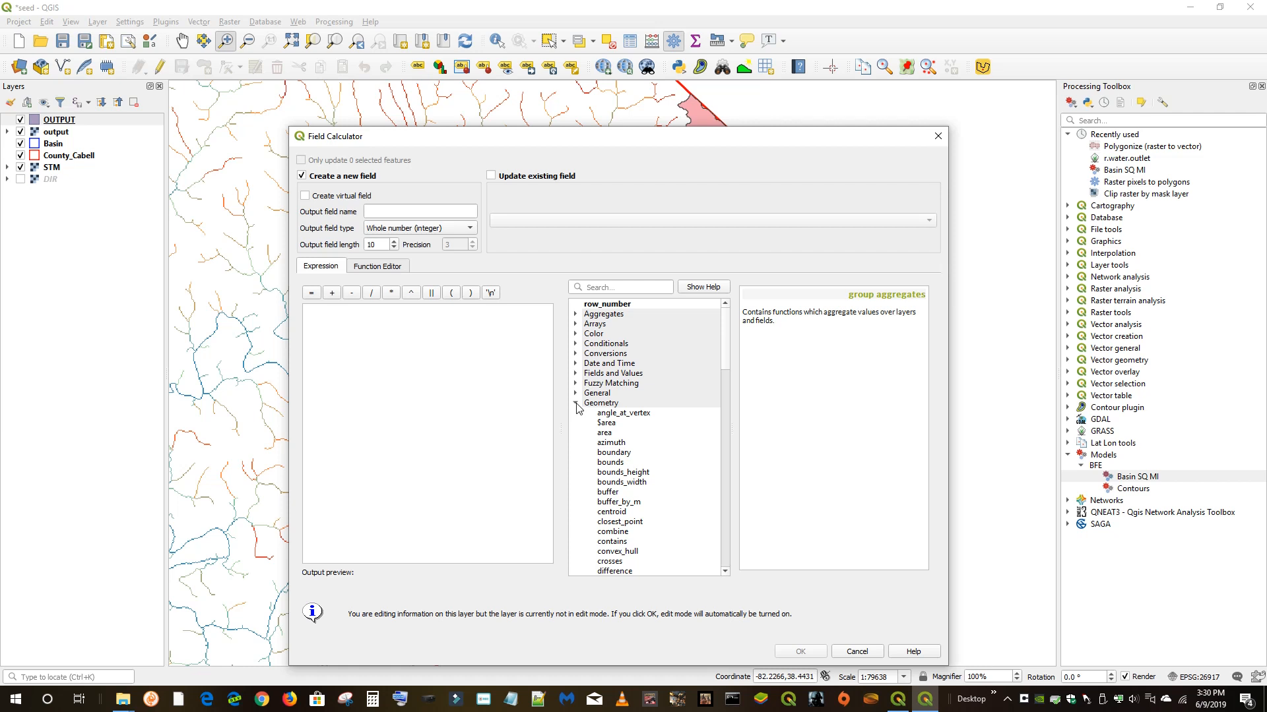
click(576, 403)
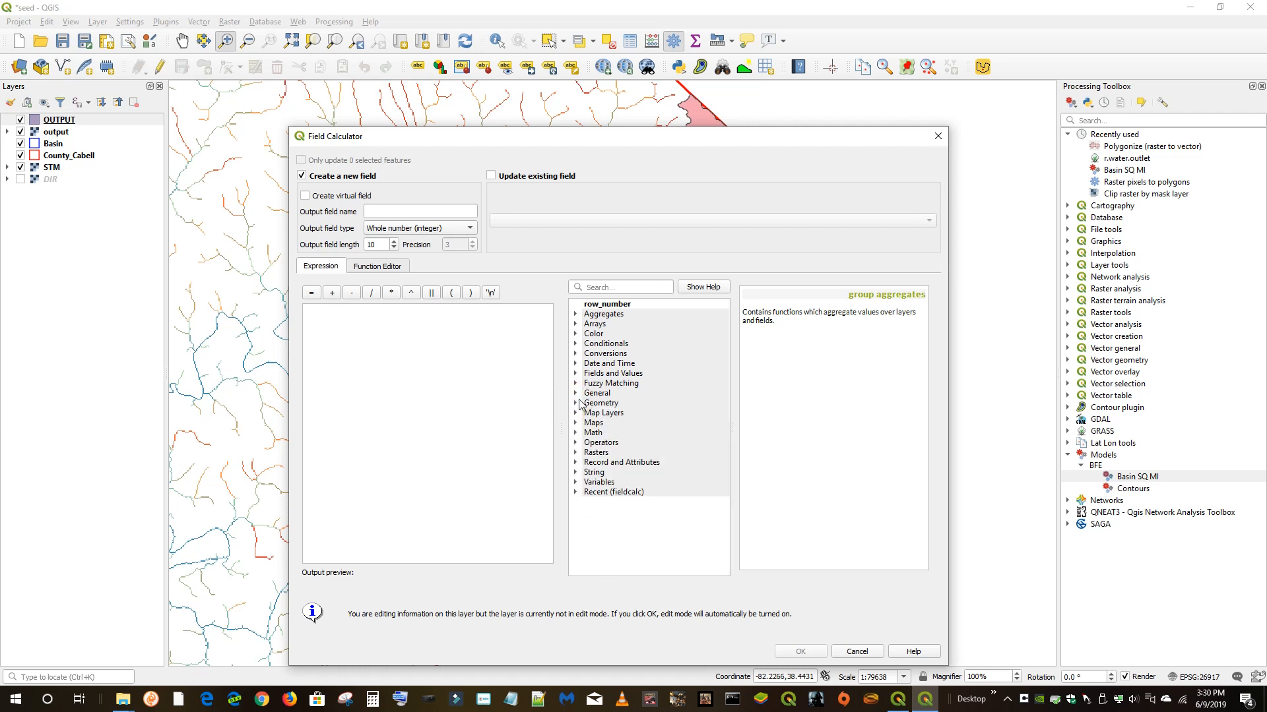
click(575, 394)
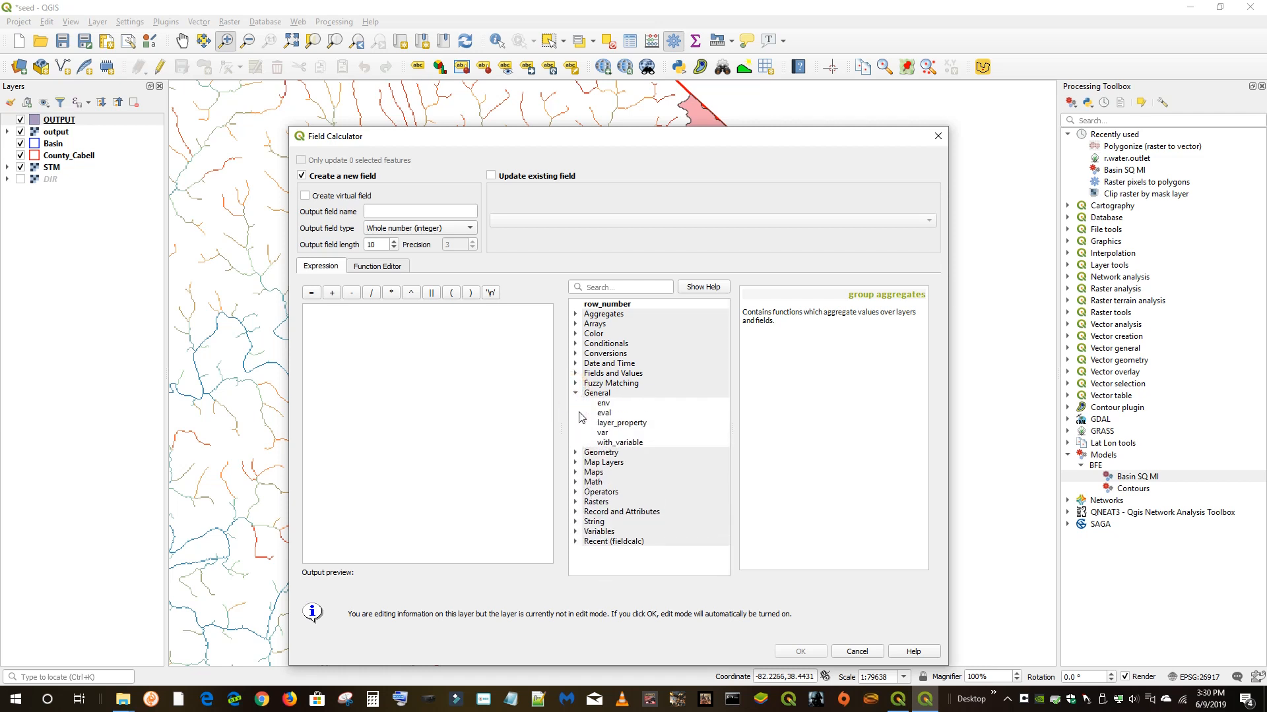
click(575, 393)
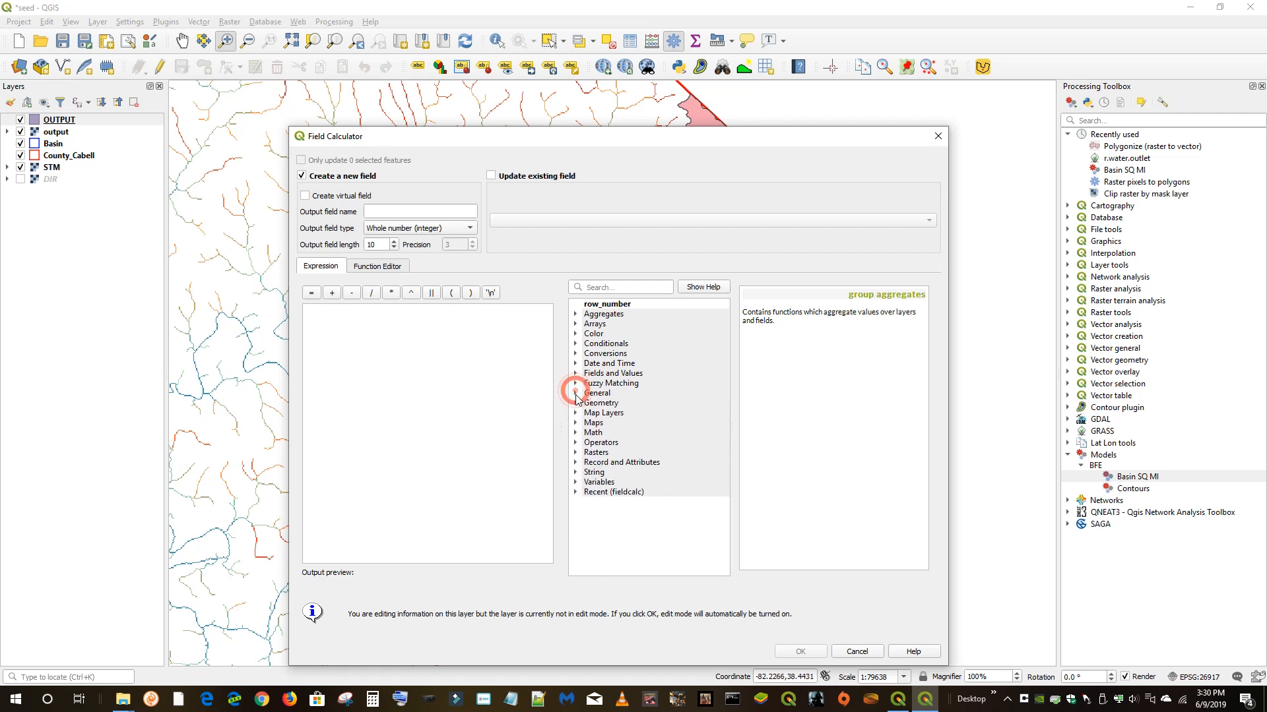
Step: Insert the $area function from the Geometry group as the new field's expression
click(575, 403)
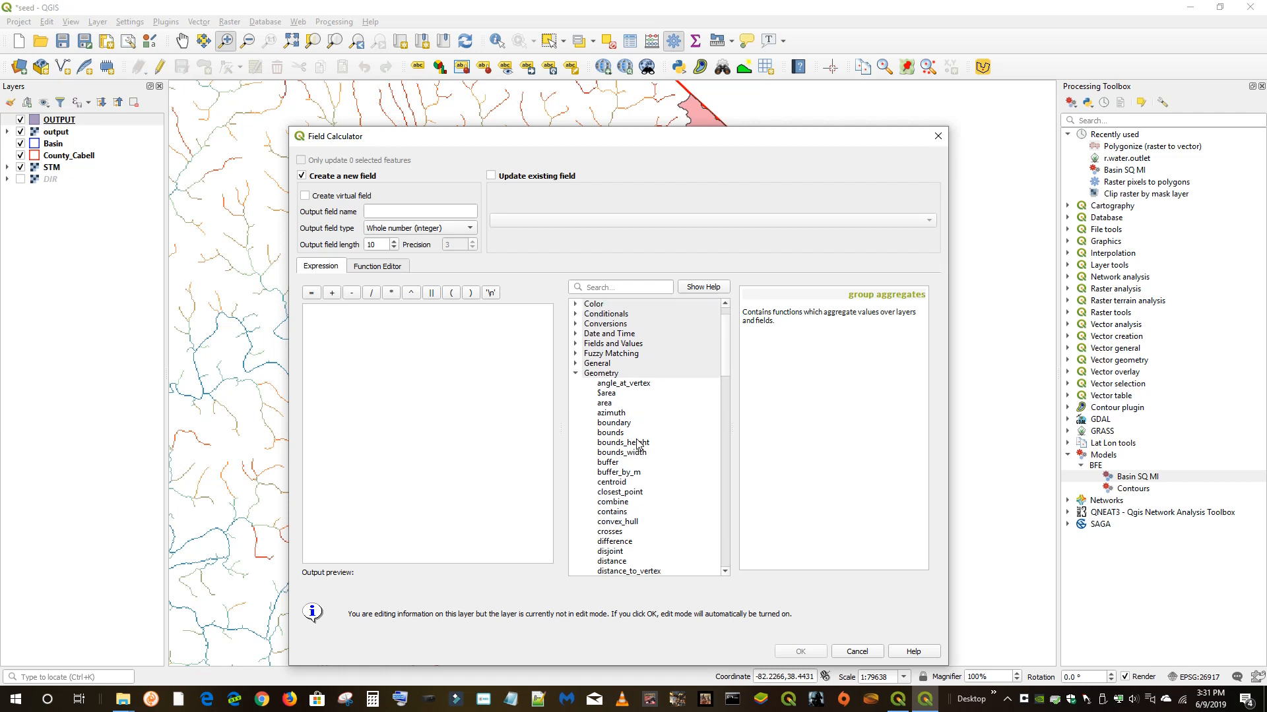
scroll(640, 444, down, 2)
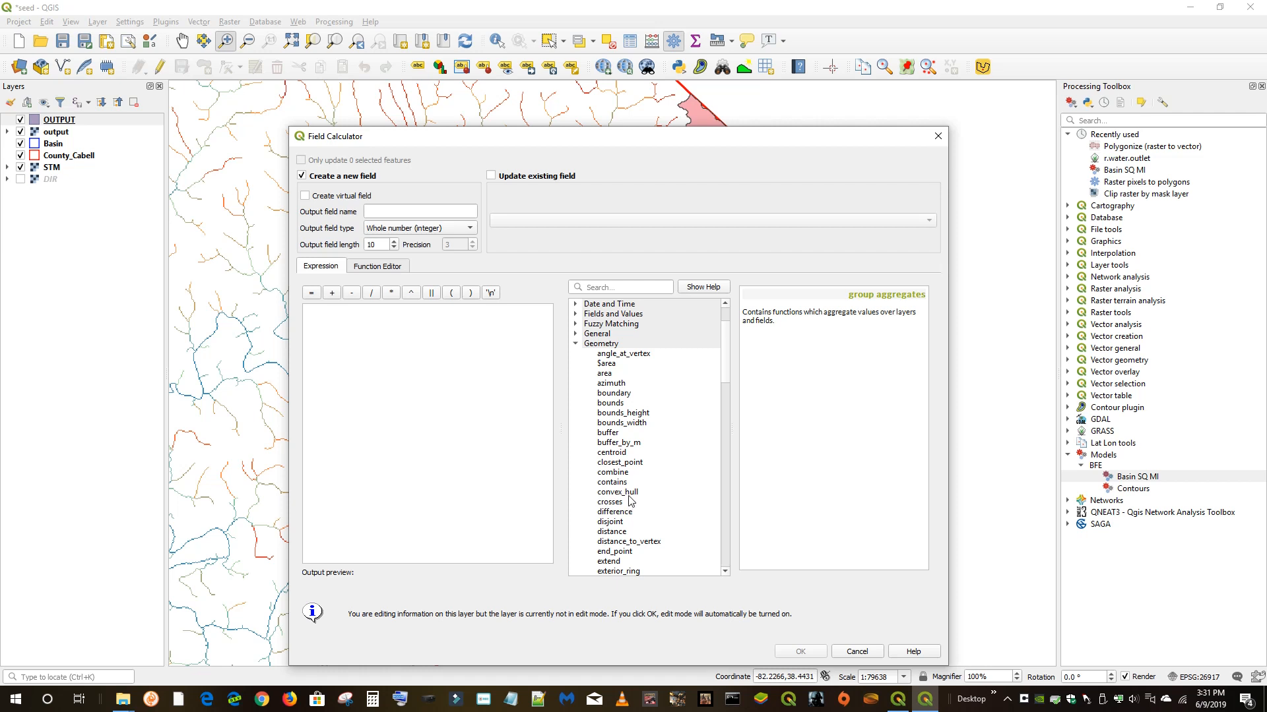
scroll(630, 501, down, 2)
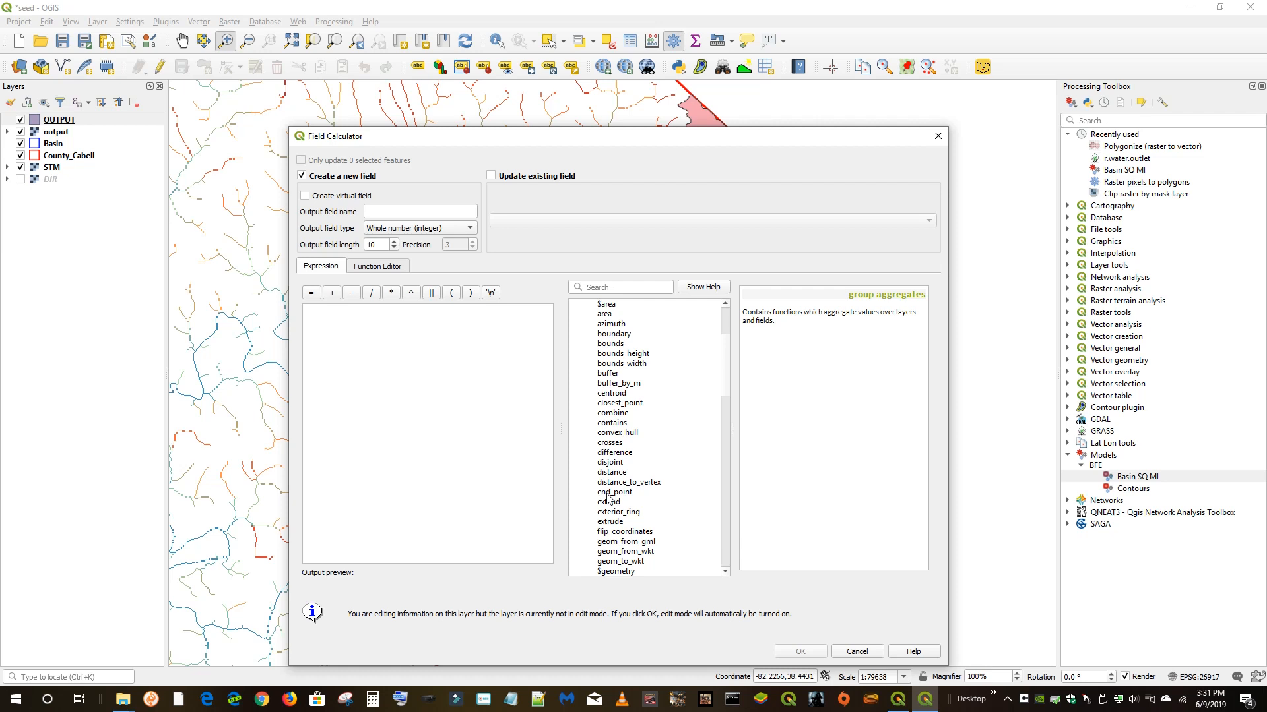
scroll(615, 405, up, 2)
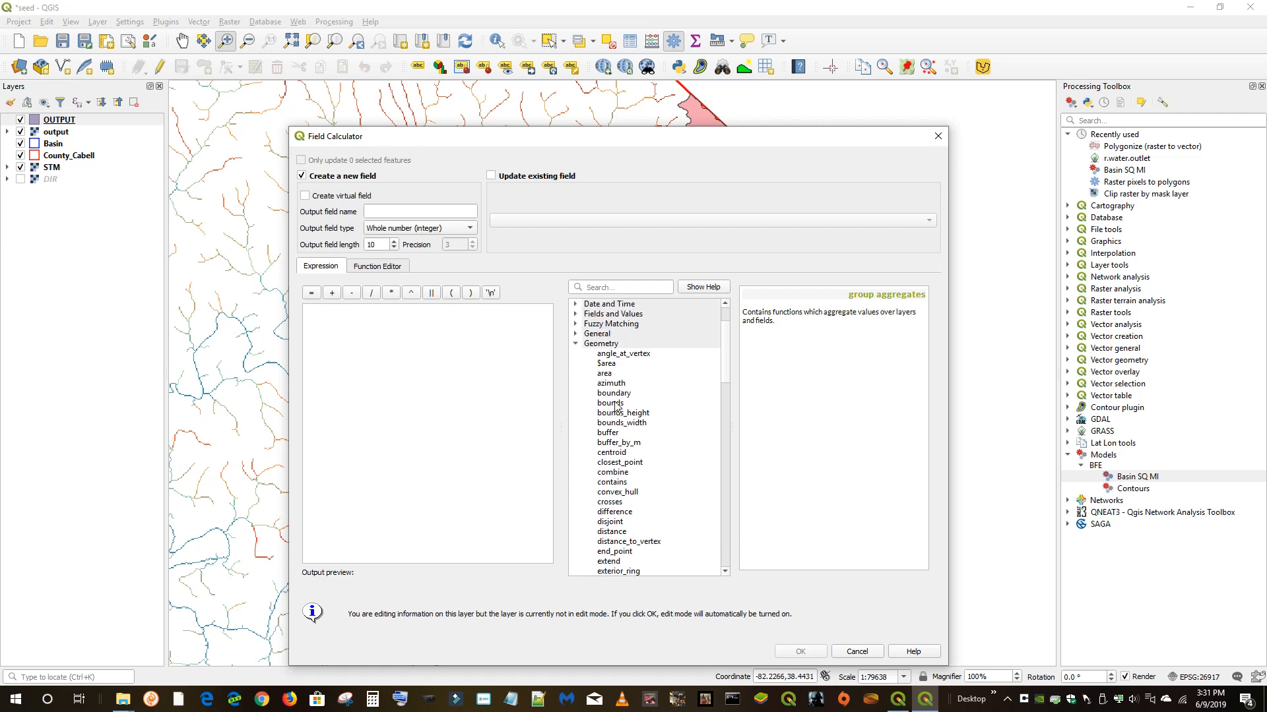
click(607, 364)
double_click(606, 365)
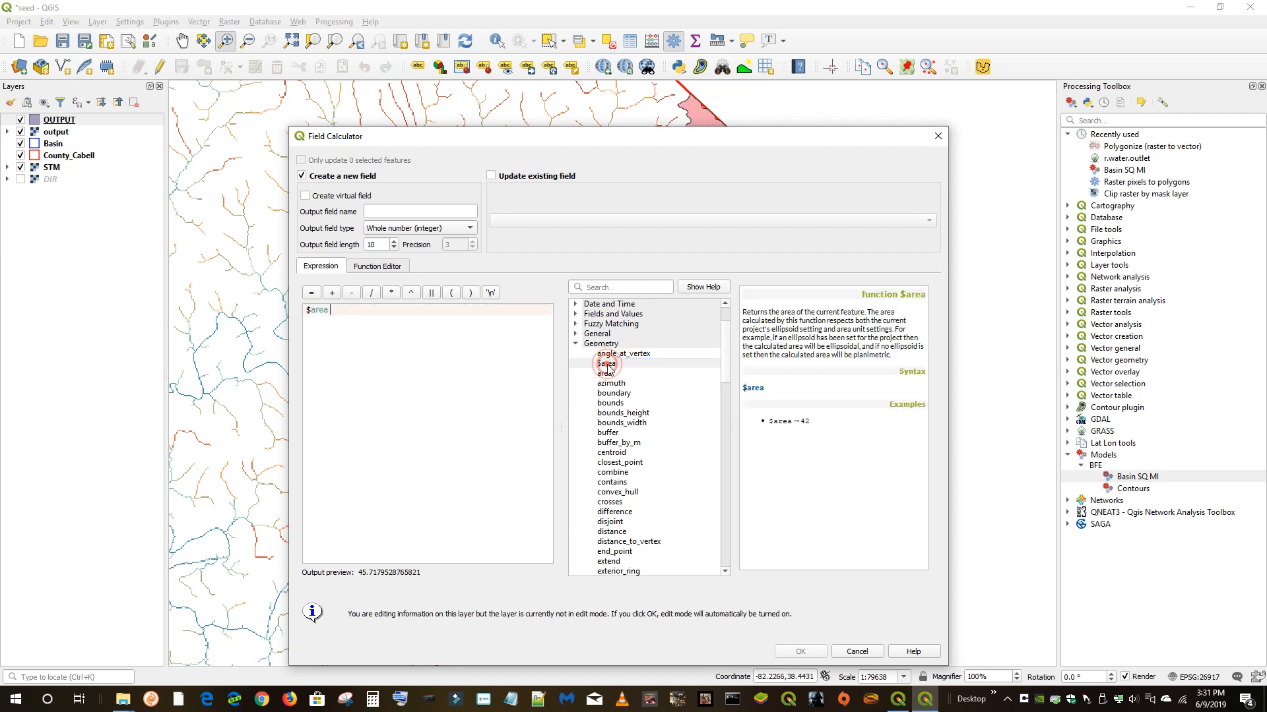
Step: Name the new field SQ_MI, make it a decimal number with precision 2, and run the field calculation
click(389, 212)
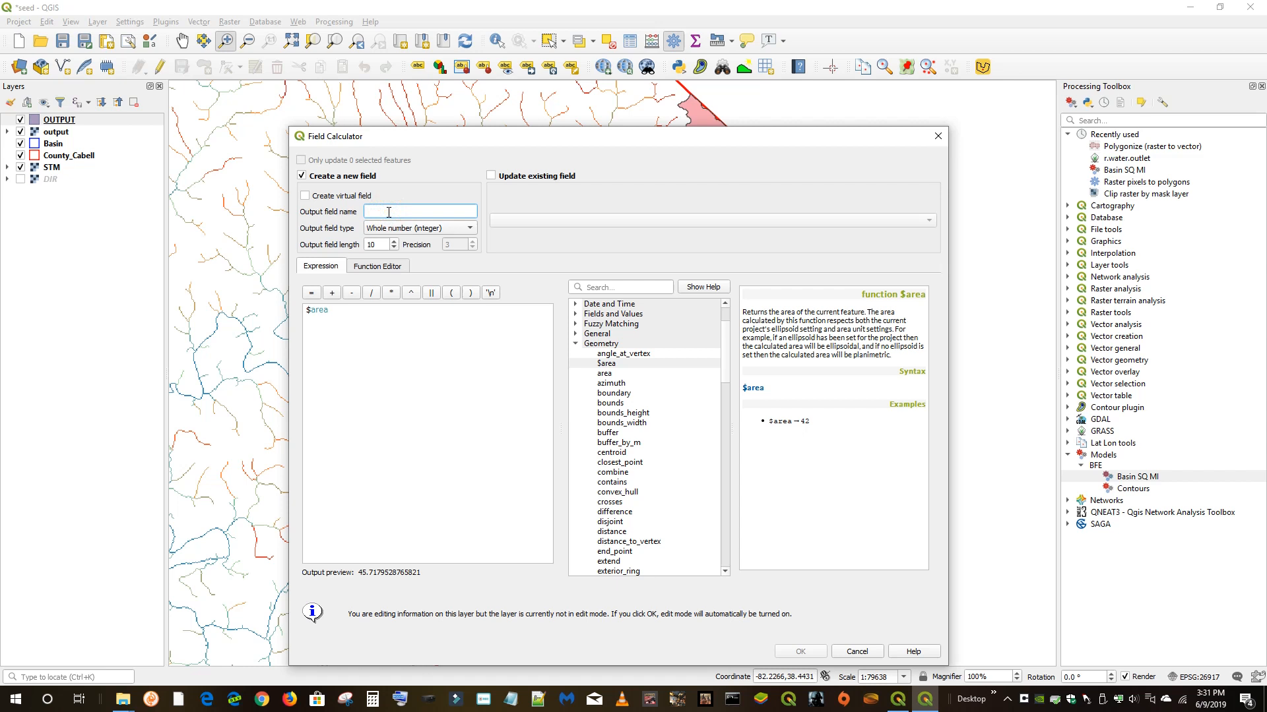
text(SQ_MI)
click(411, 228)
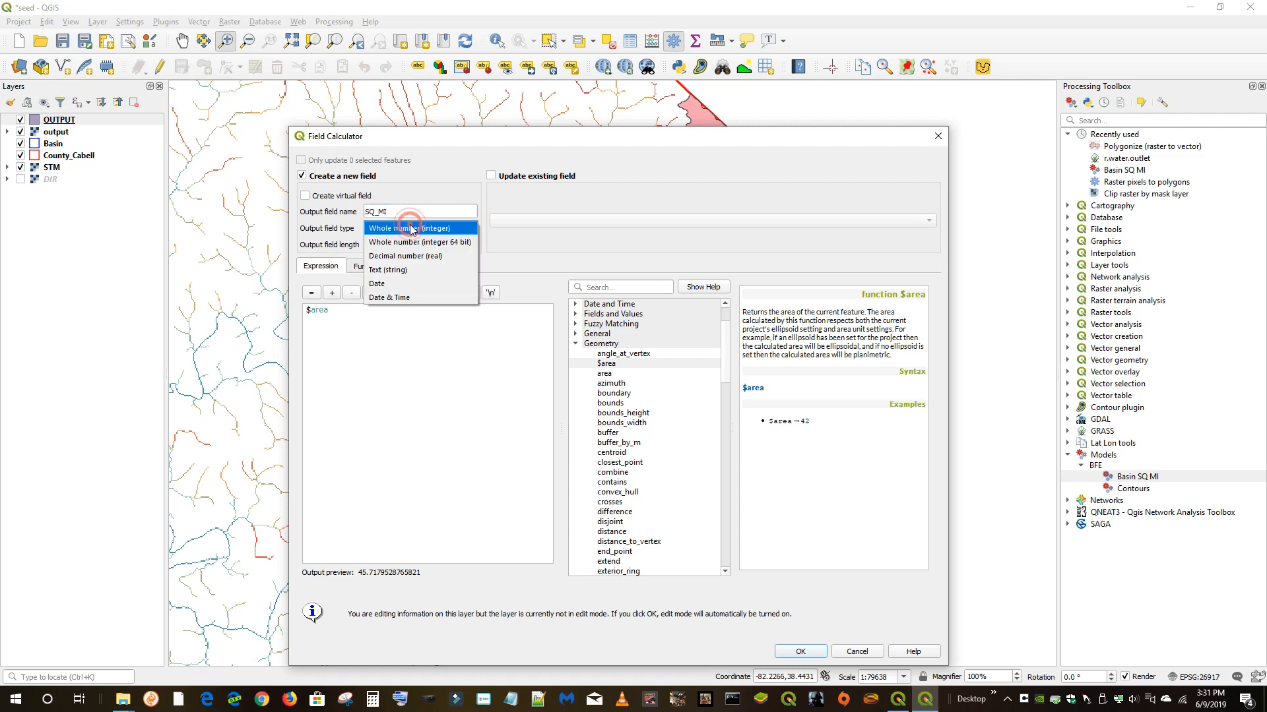
click(413, 261)
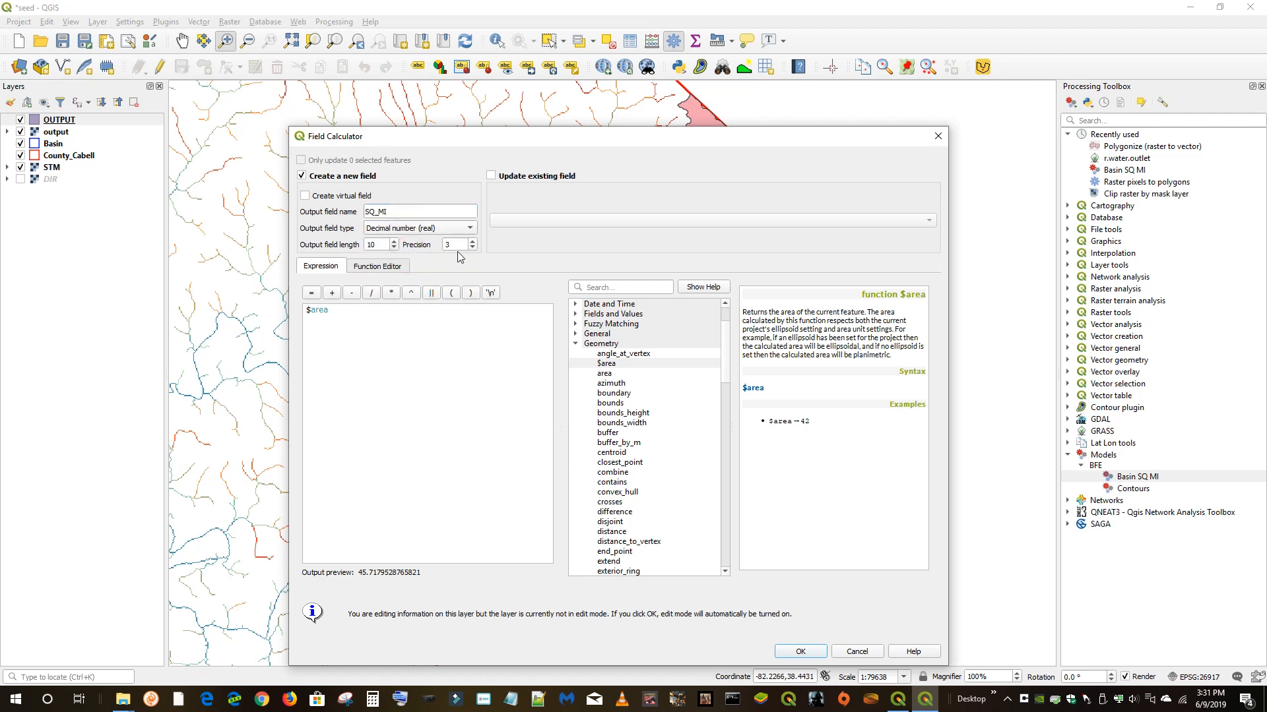
click(472, 248)
click(803, 653)
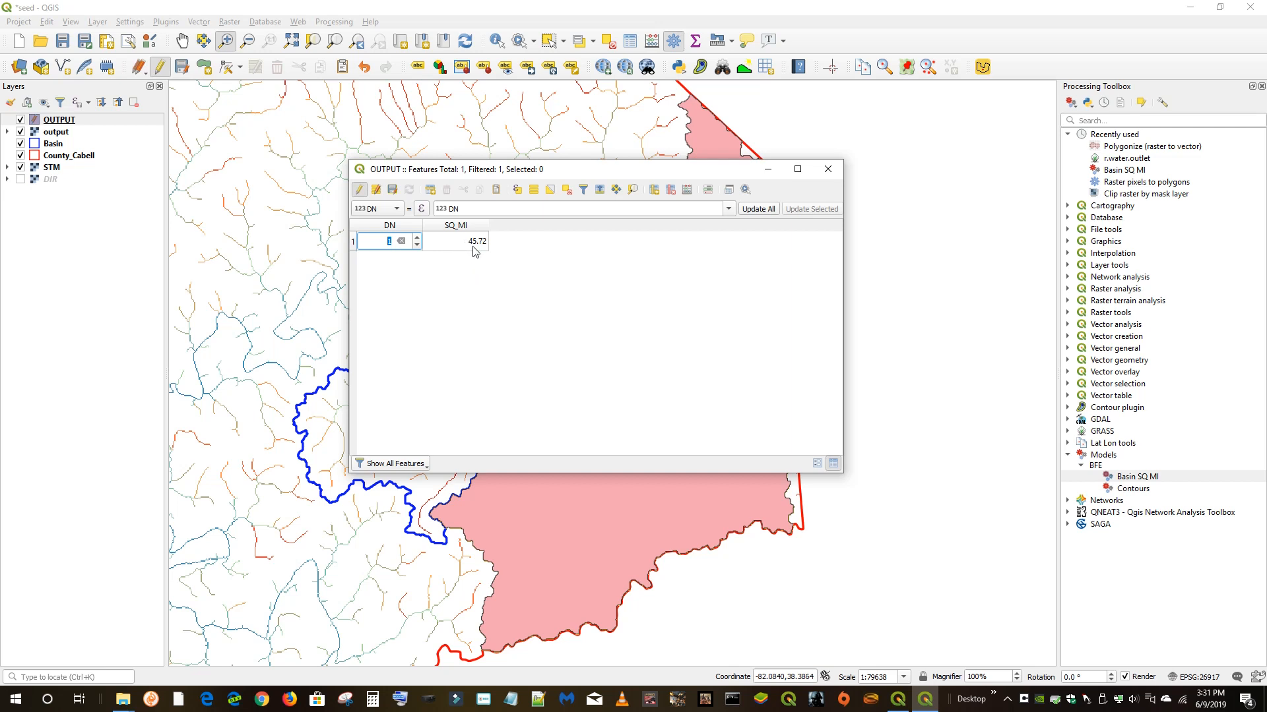
Step: Close the attribute table and end the editing of the OUTPUT layer, saving its changes
click(826, 170)
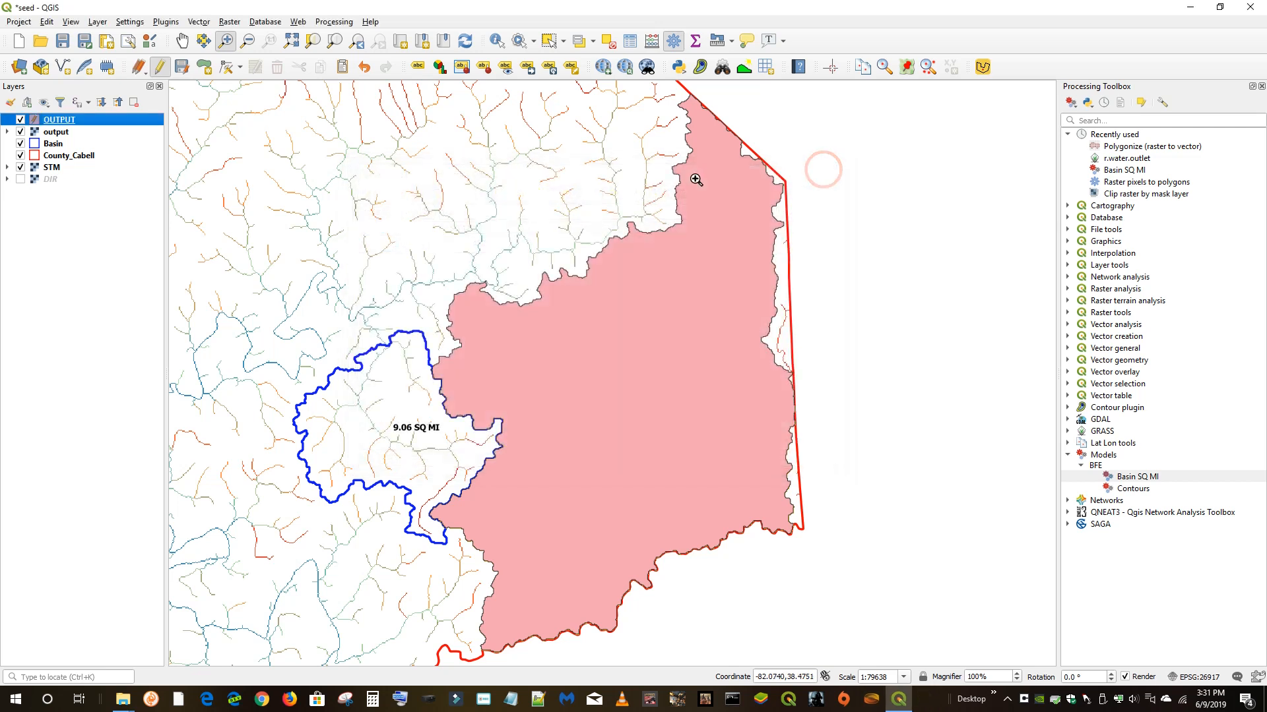
click(160, 67)
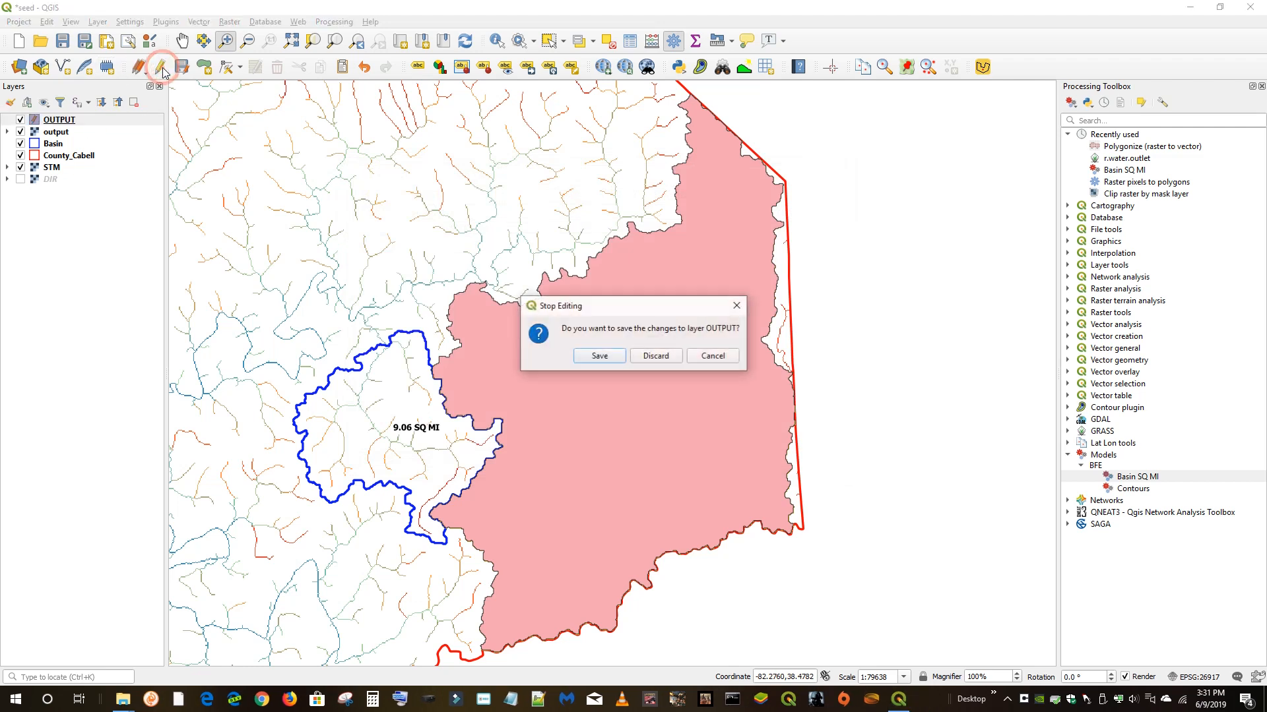
click(599, 357)
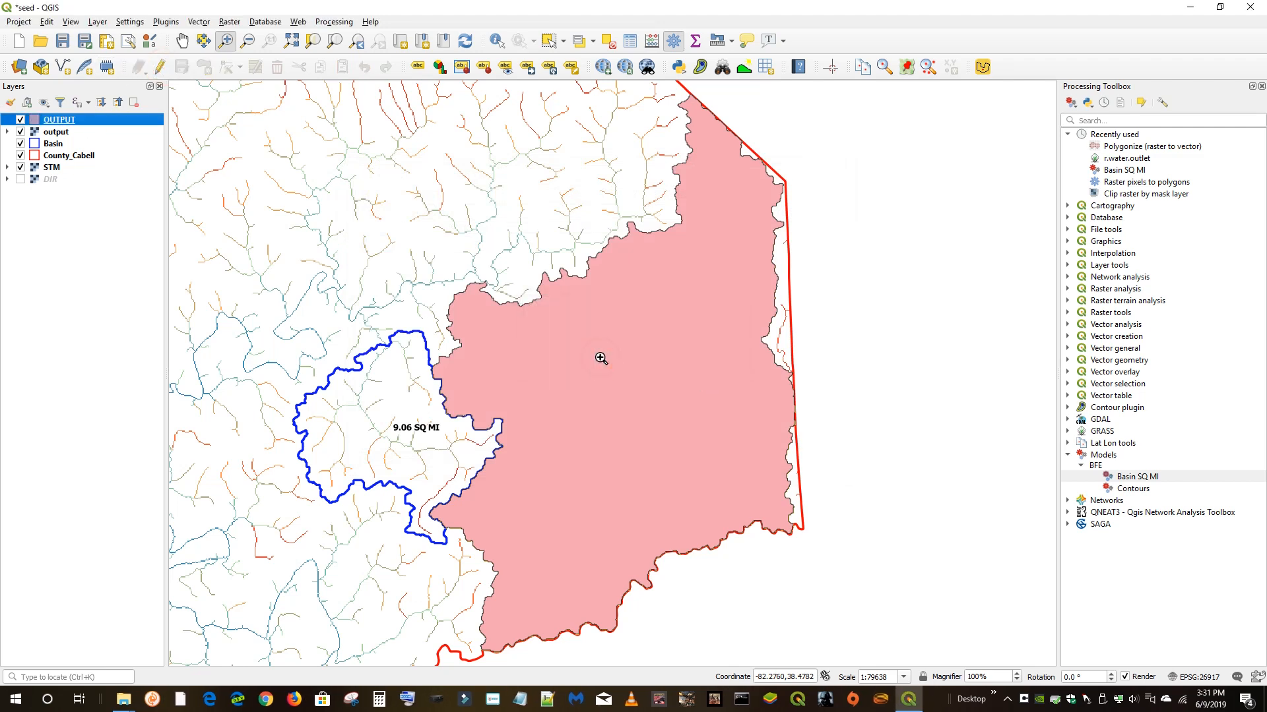
Step: Load the BASIN_SQ_MI.qml style file onto the OUTPUT vector layer, apply it, and turn off the output raster layer
right_click(78, 123)
mouse_move(159, 344)
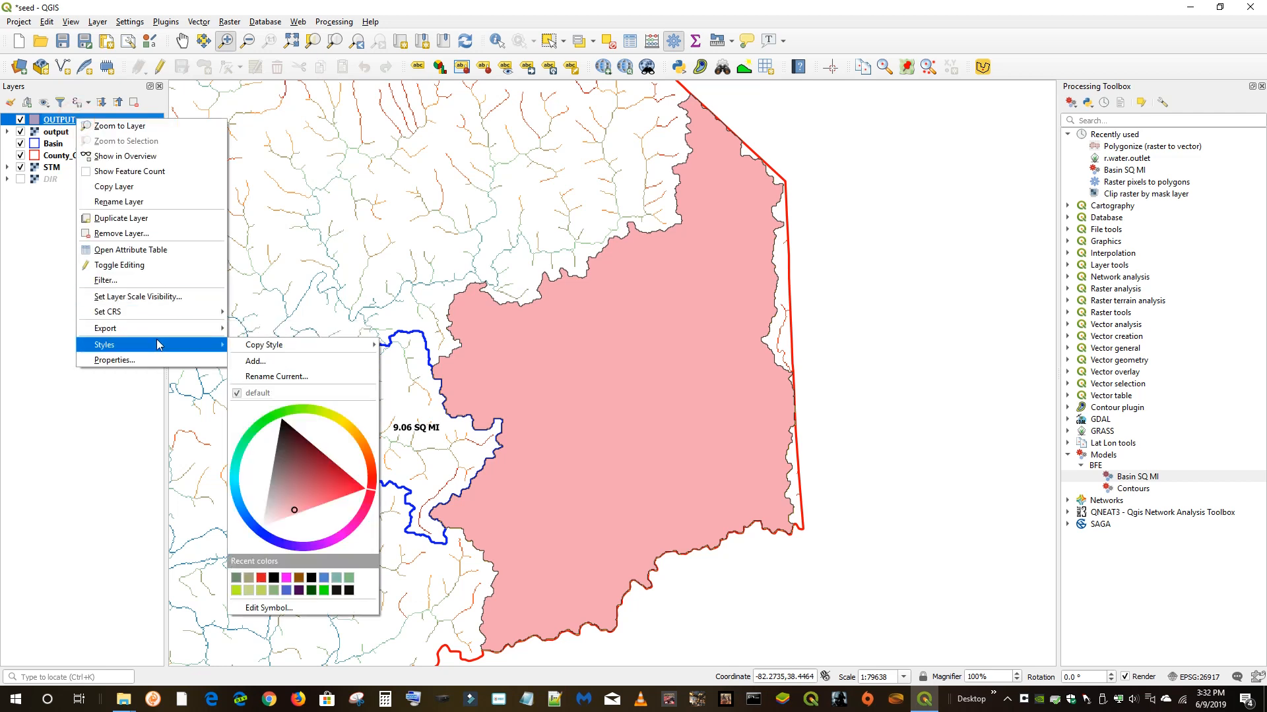
click(119, 360)
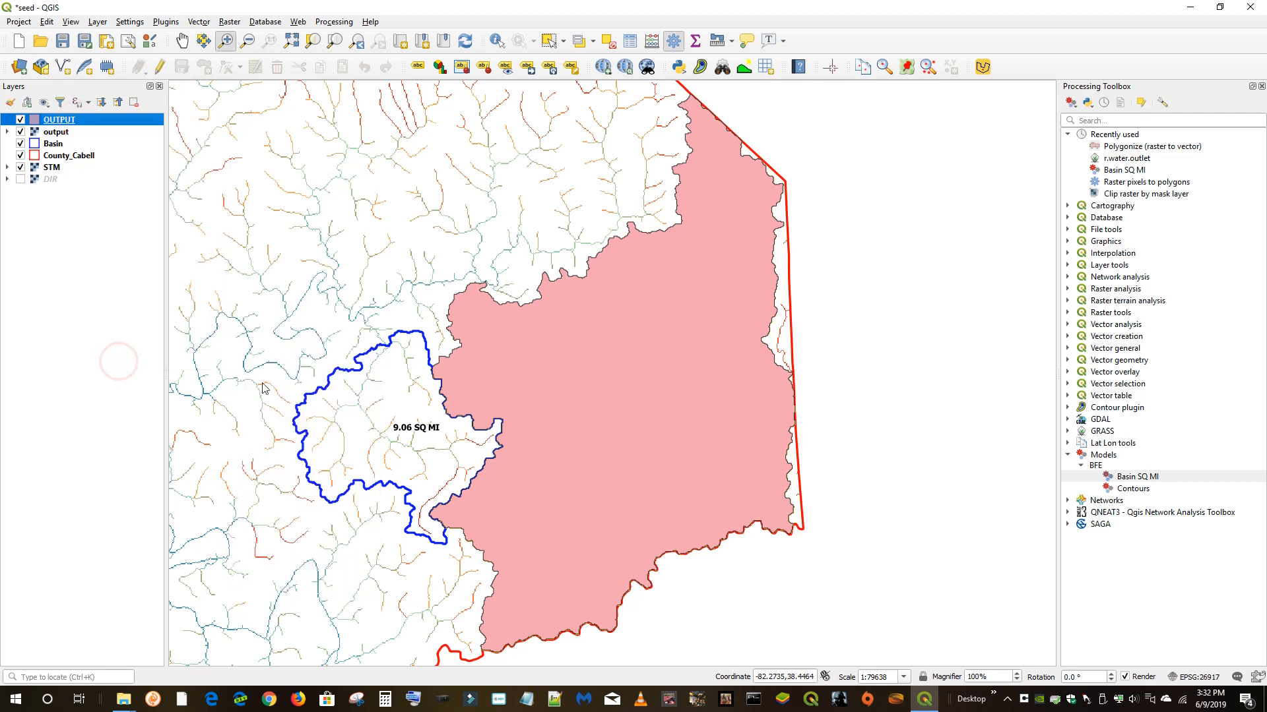
click(474, 617)
click(477, 509)
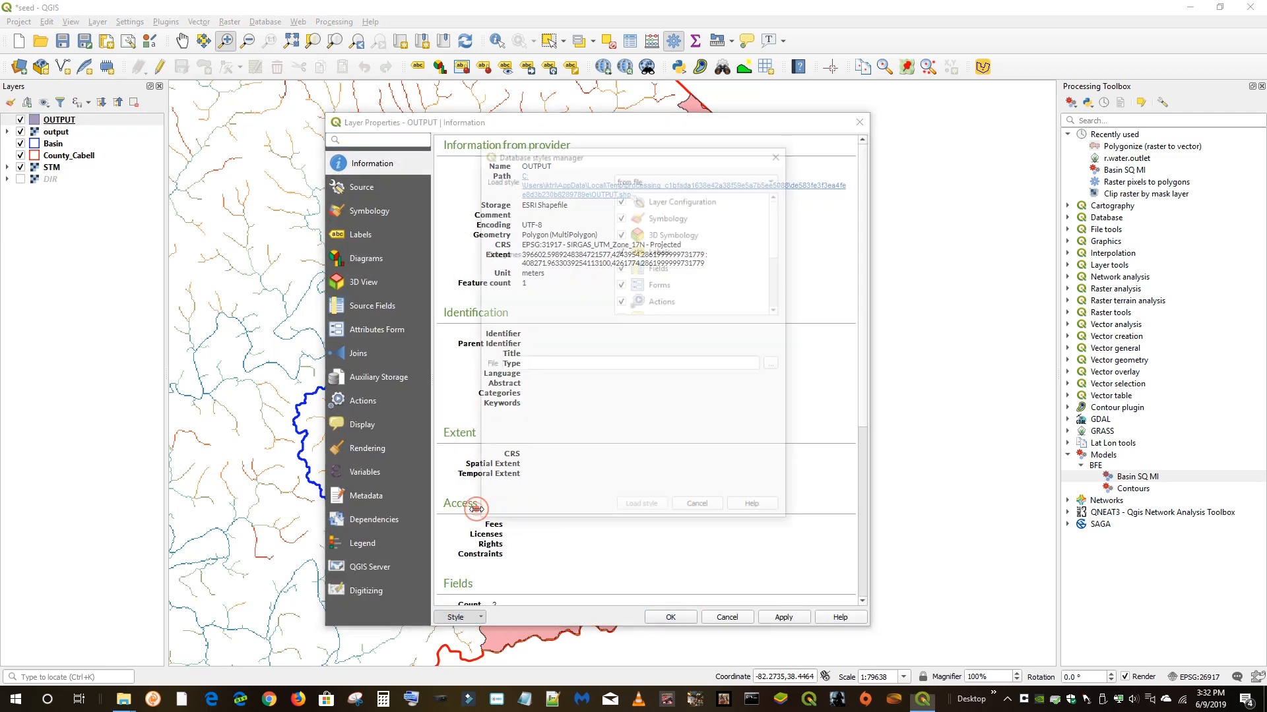
click(775, 367)
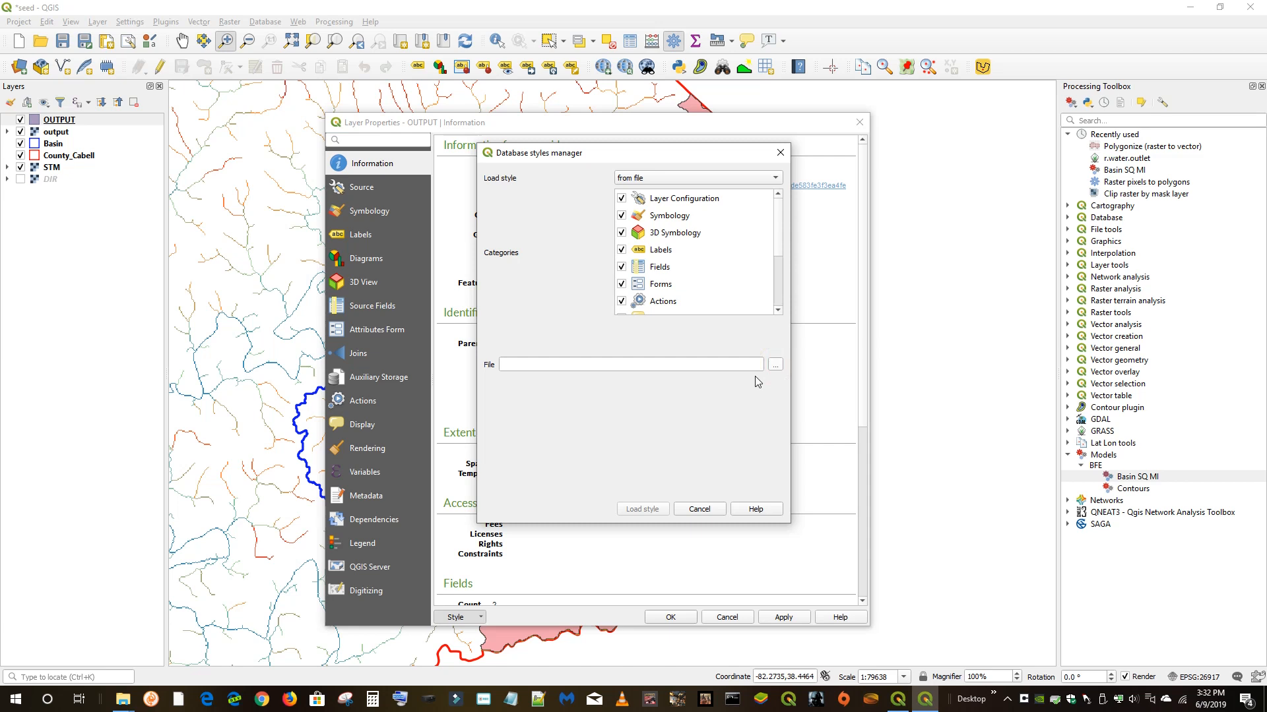
click(776, 367)
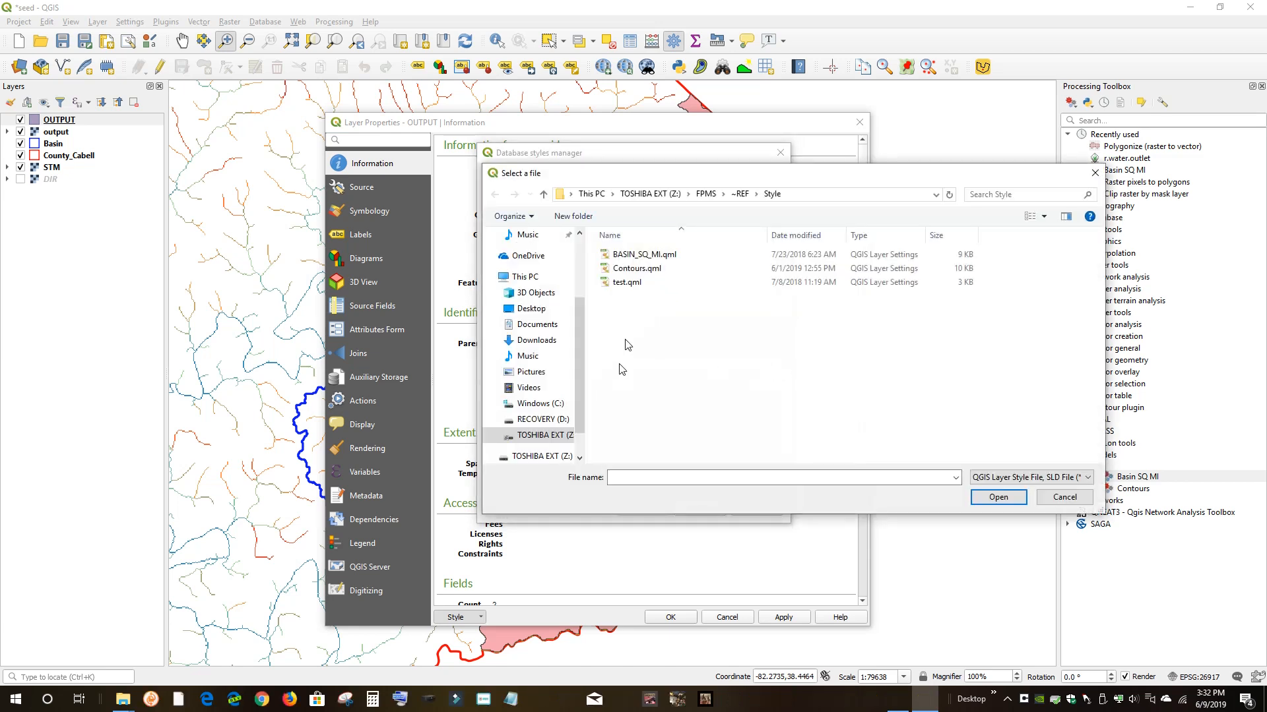
click(644, 255)
click(998, 498)
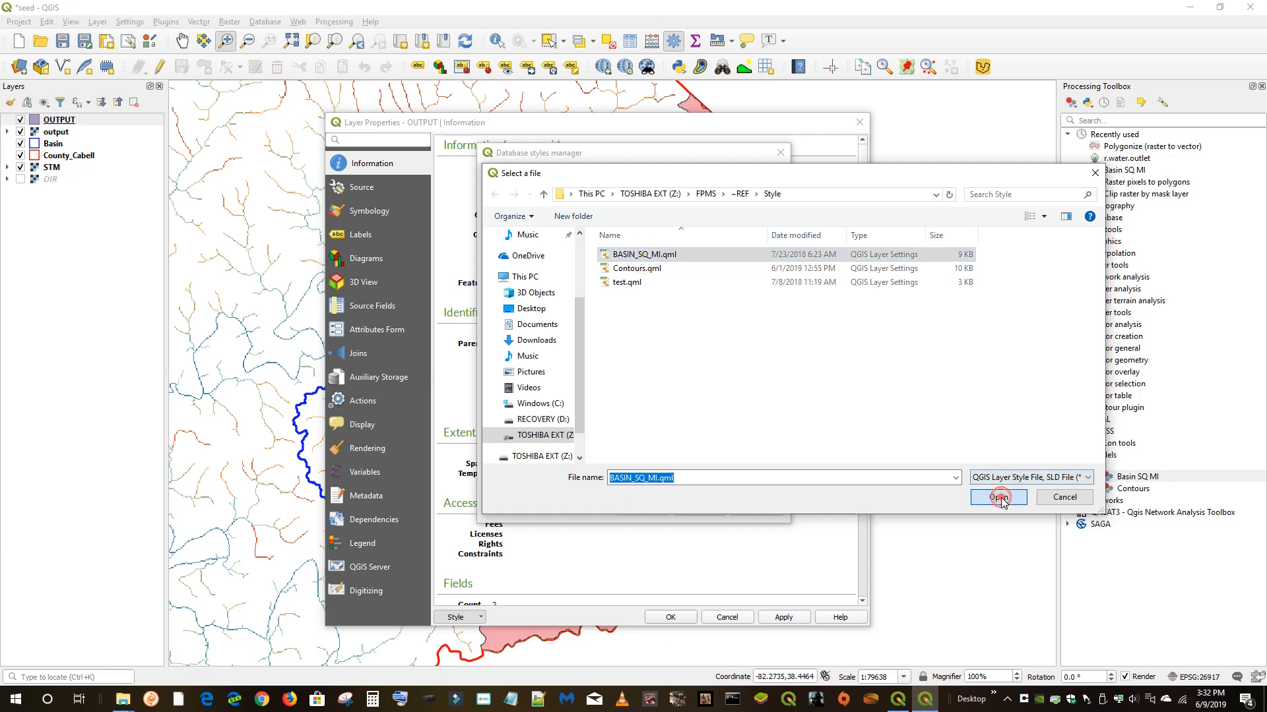
click(644, 509)
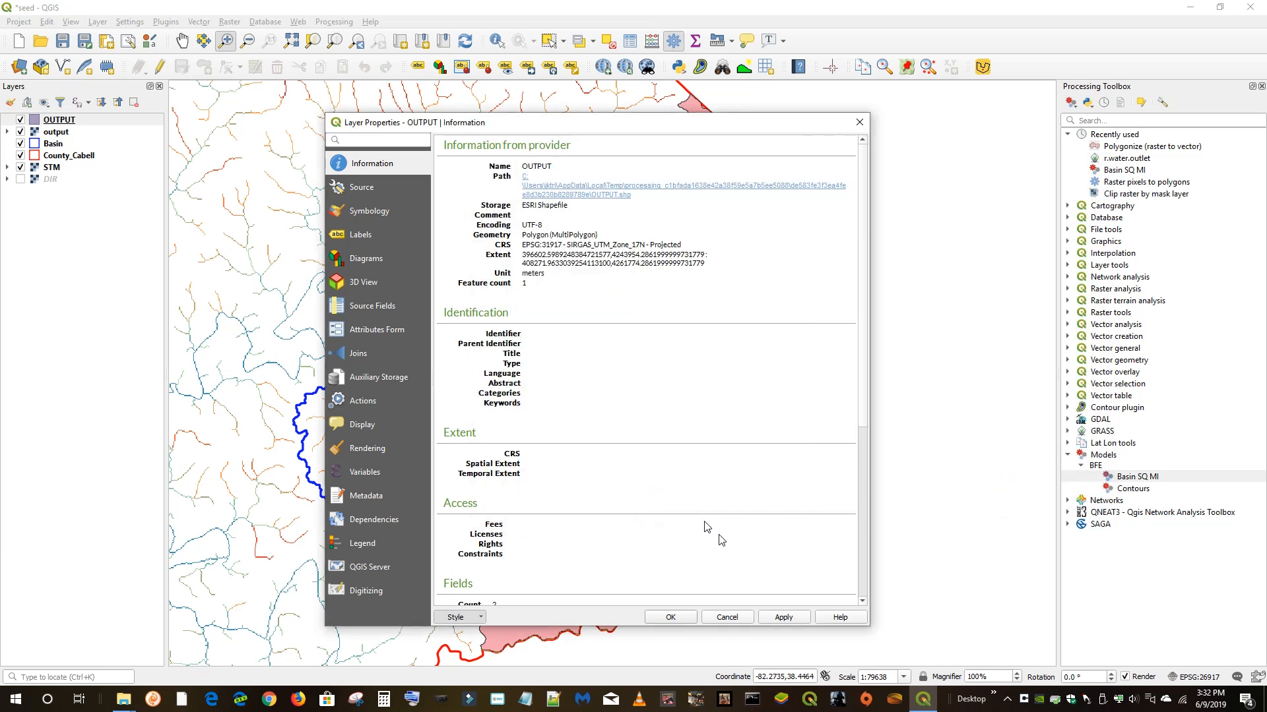
click(784, 618)
click(691, 618)
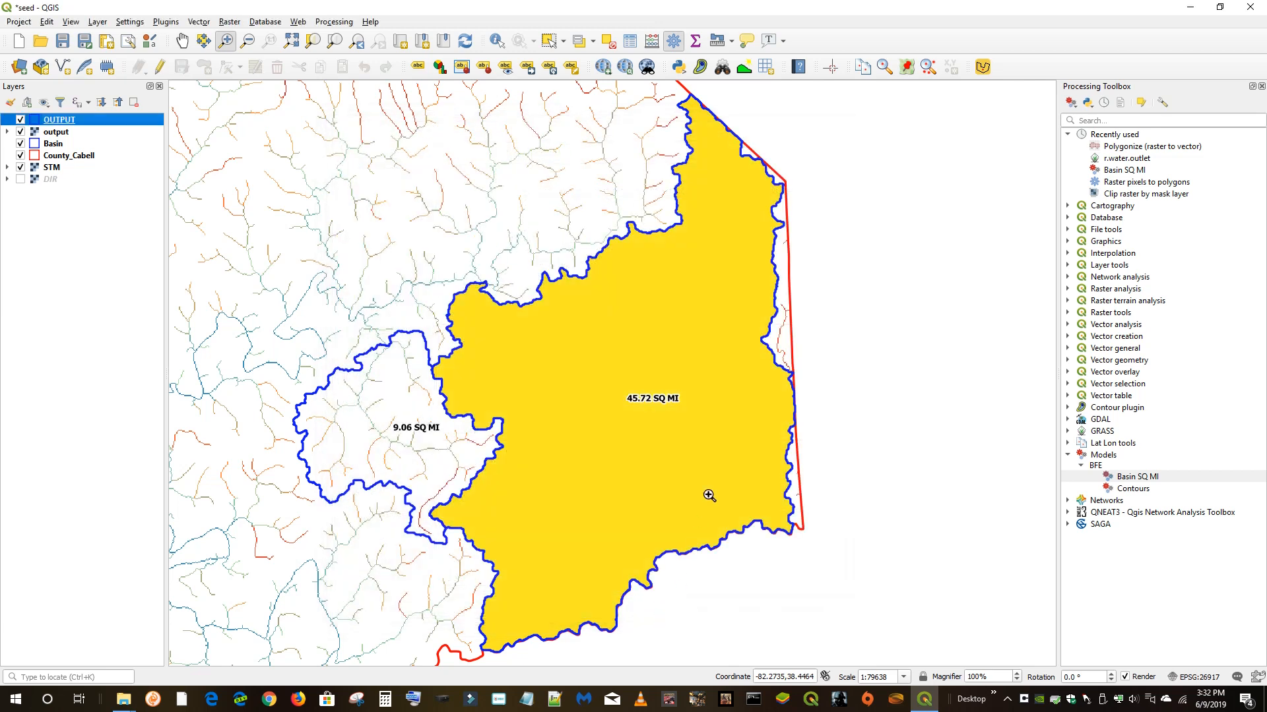
click(20, 132)
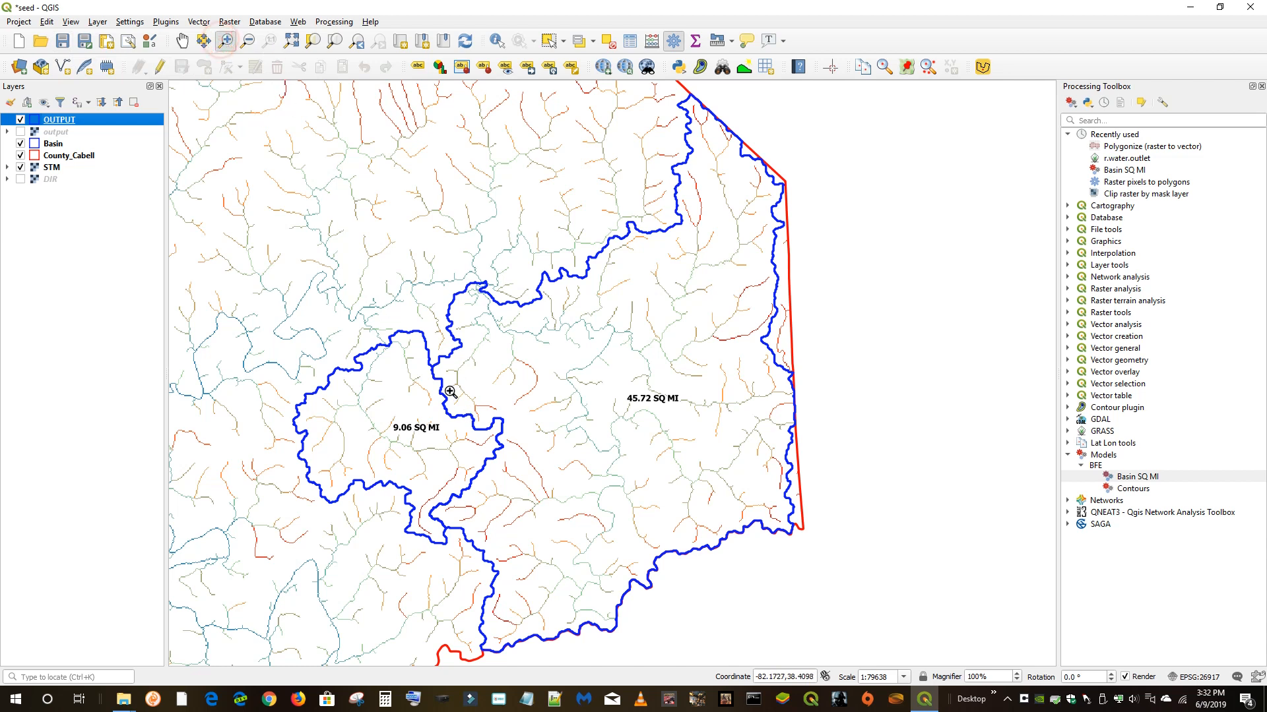
Step: Open the Basin SQ MI model and pick its outlet coordinates on the stream northwest of the 9.06 SQ MI basin, at about 394339, 4254801
drag(303, 241, 554, 426)
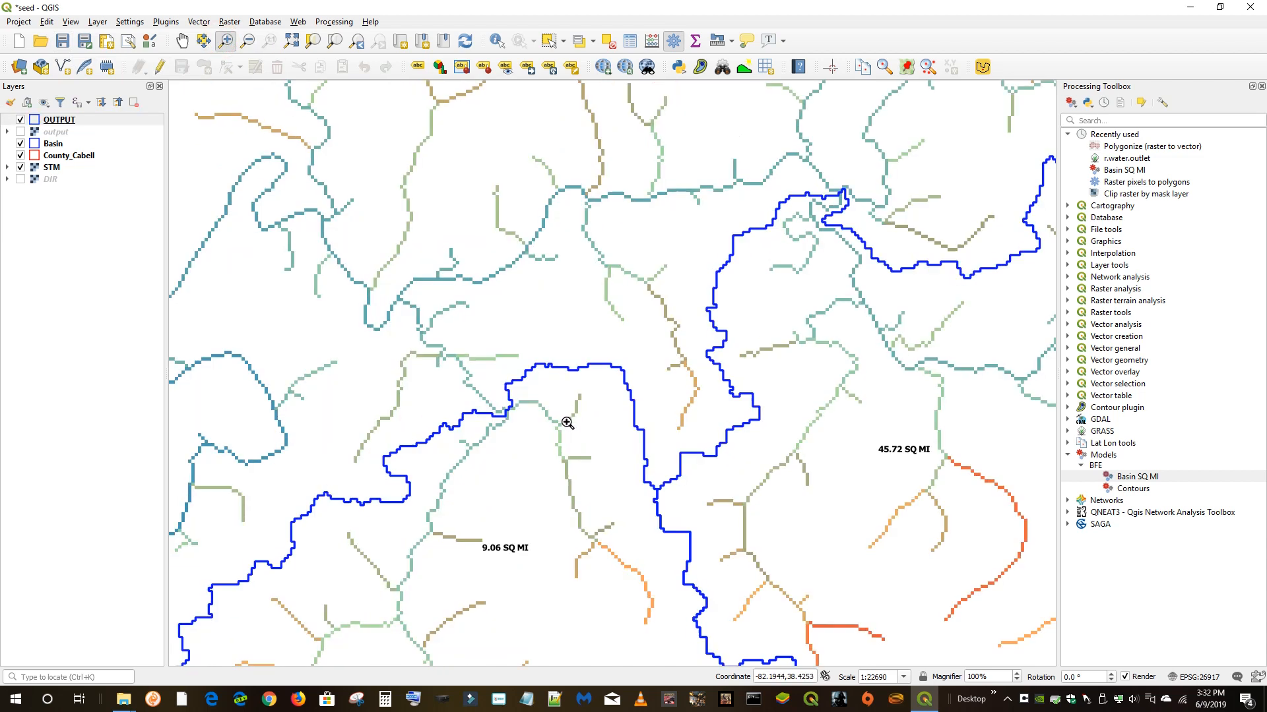
double_click(1147, 477)
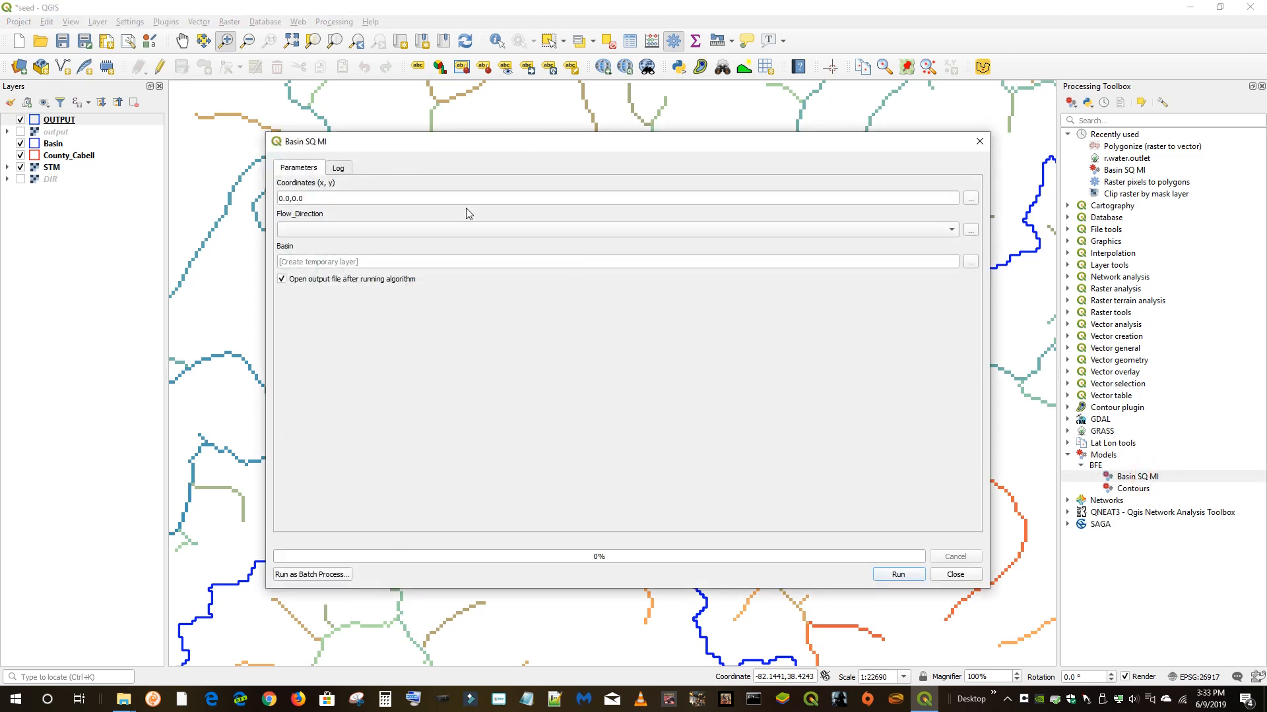
click(970, 199)
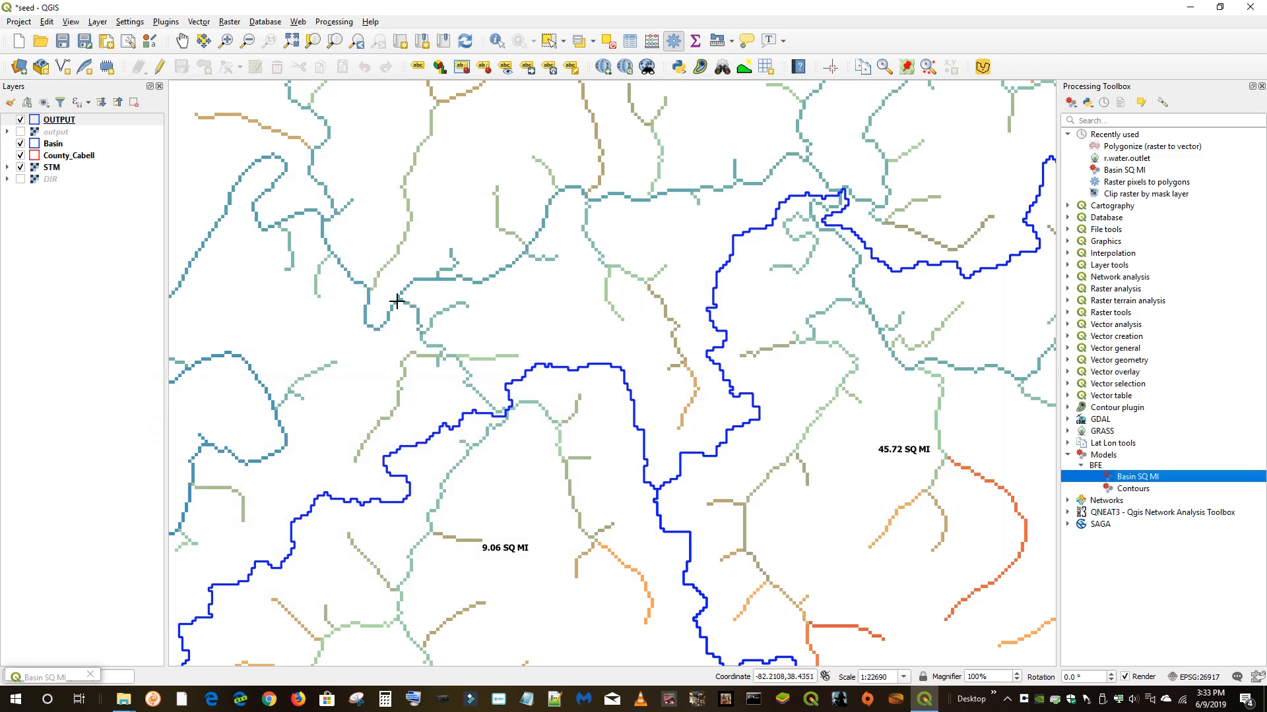
click(398, 299)
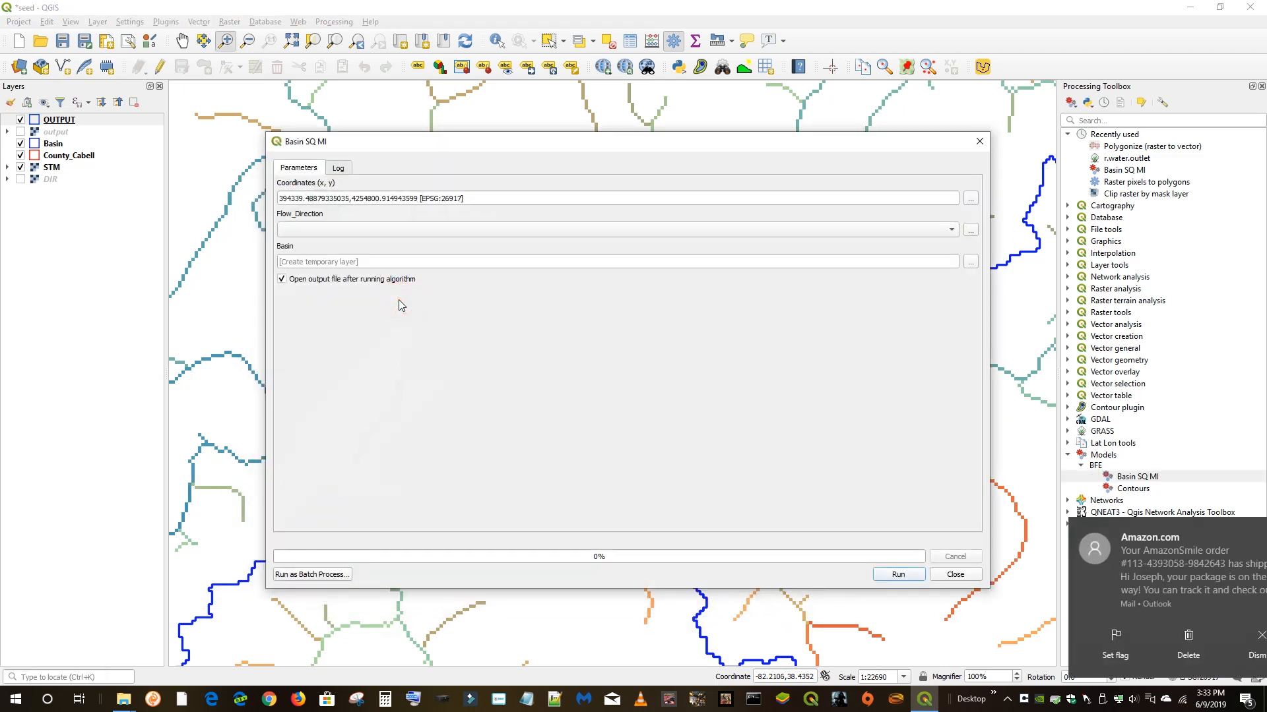
Step: Use the DIR raster as the model's flow direction, run the model with a temporary output layer, and close its dialog
click(293, 231)
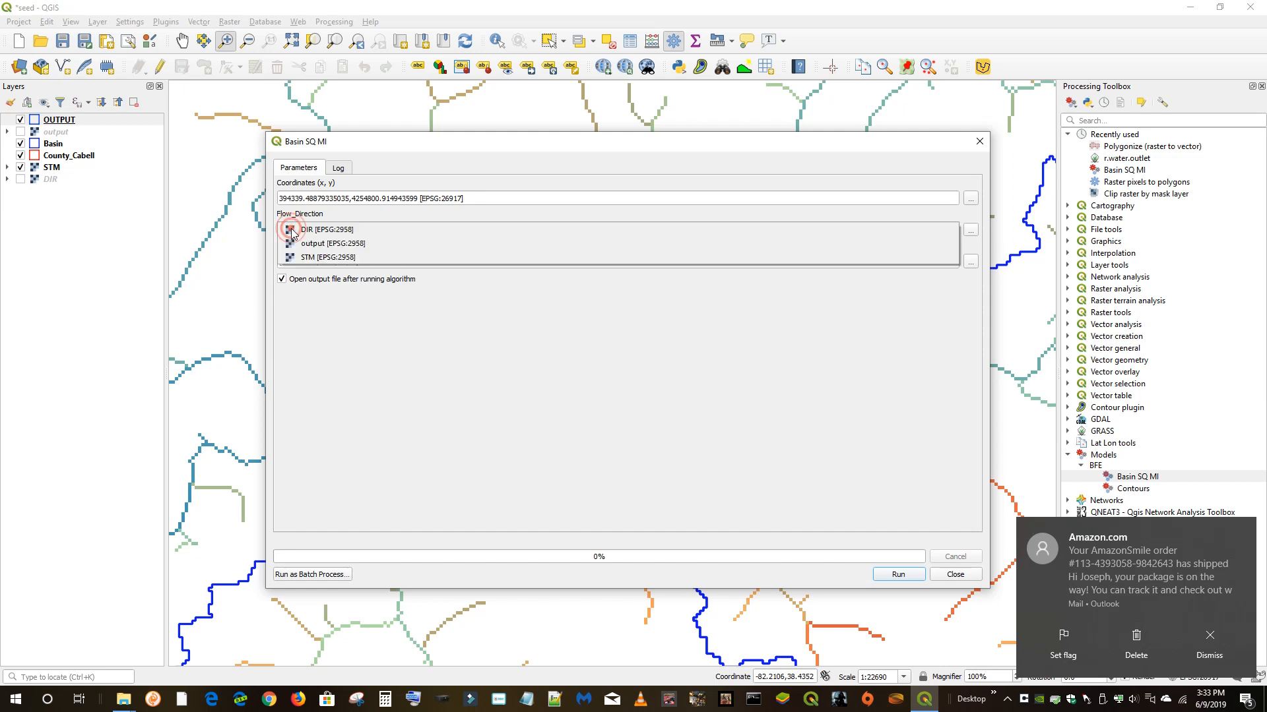
click(315, 231)
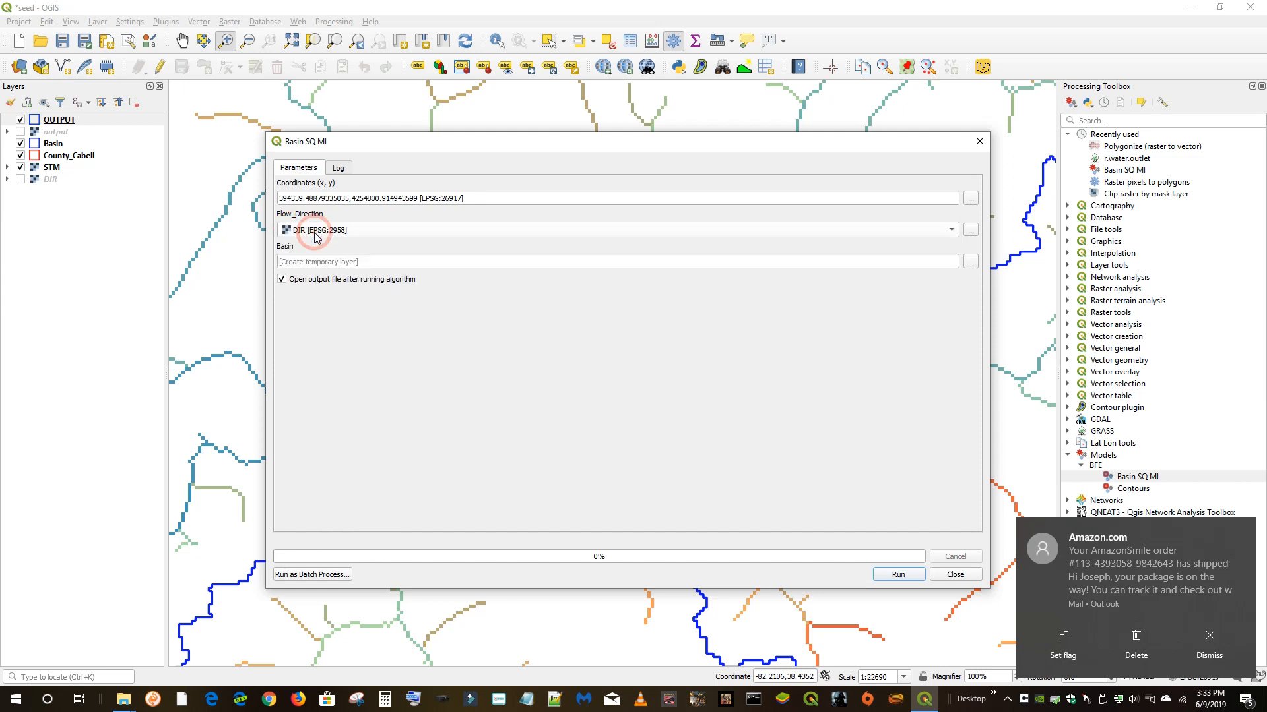
click(903, 574)
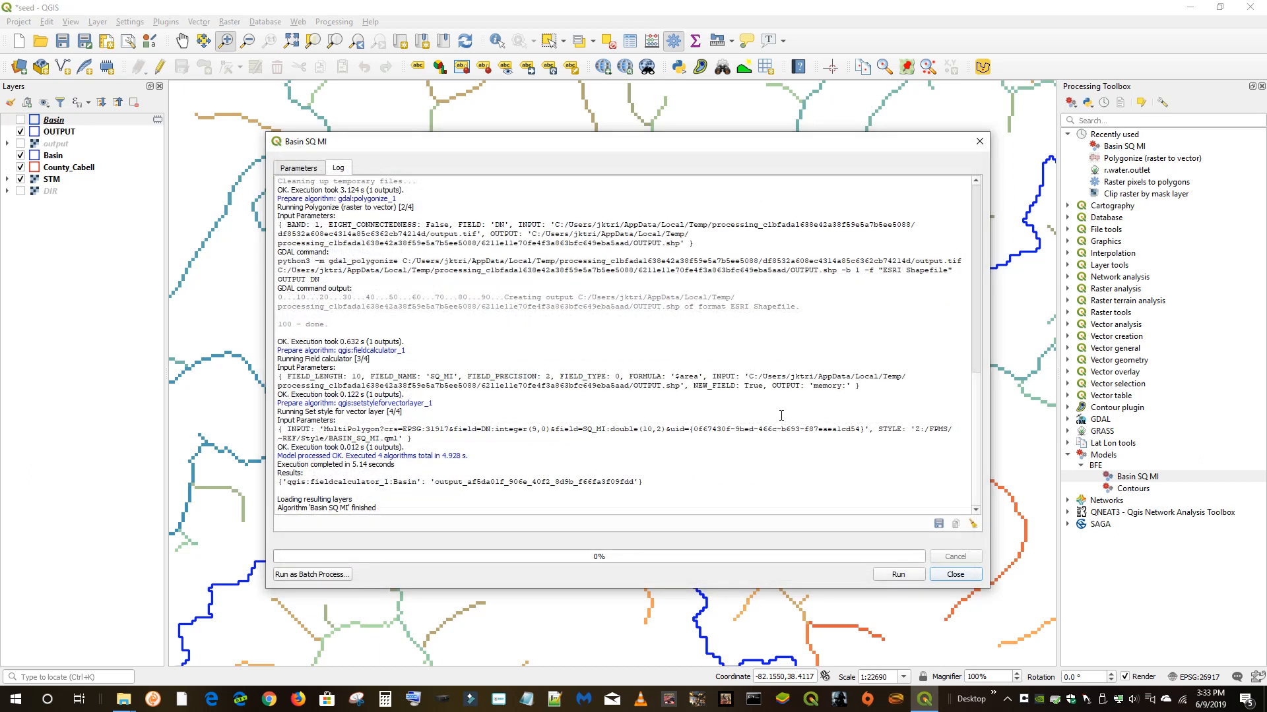
click(956, 576)
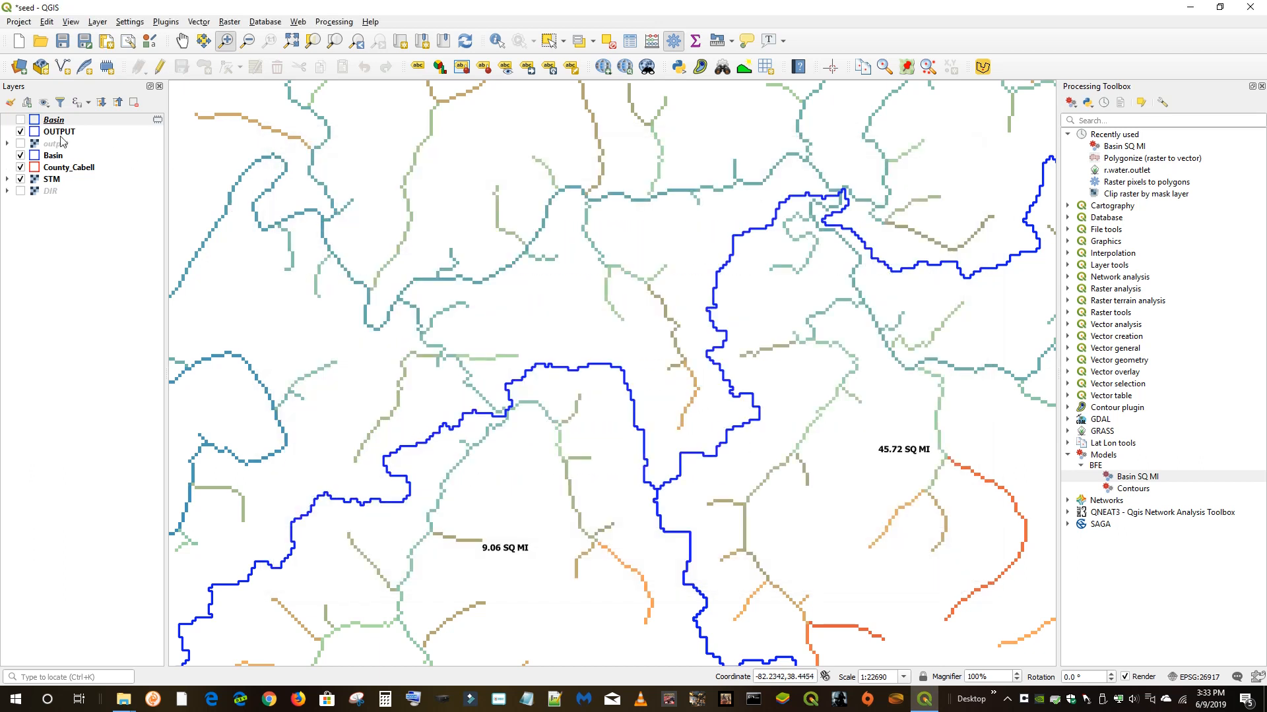
Step: Turn on the new temporary Basin layer and fit the map view to its full extent
click(21, 120)
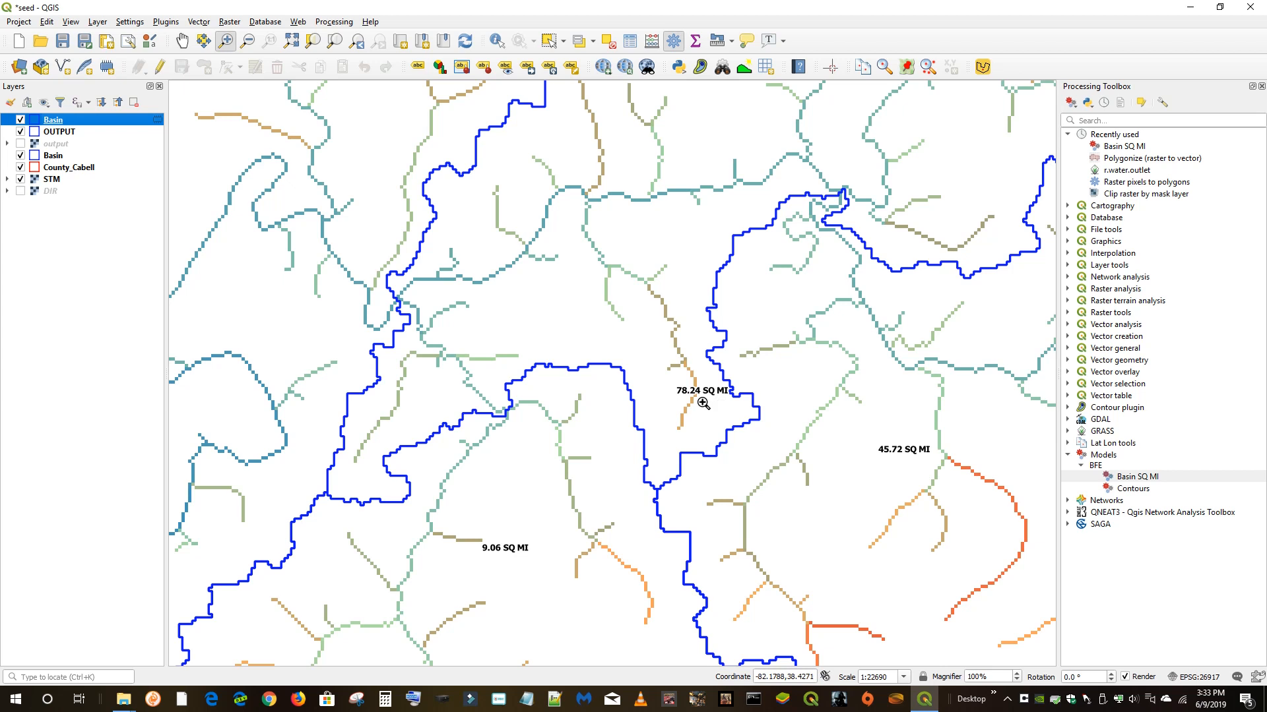
scroll(699, 401, down, 1)
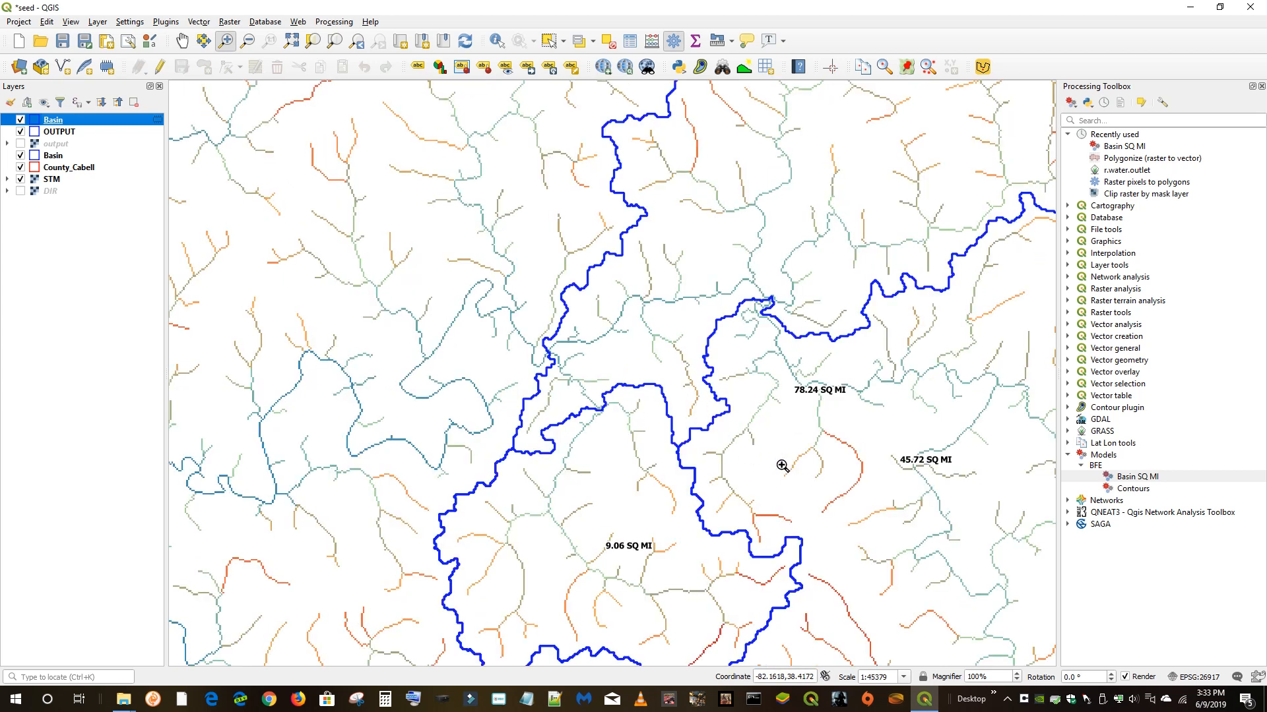
scroll(782, 466, down, 1)
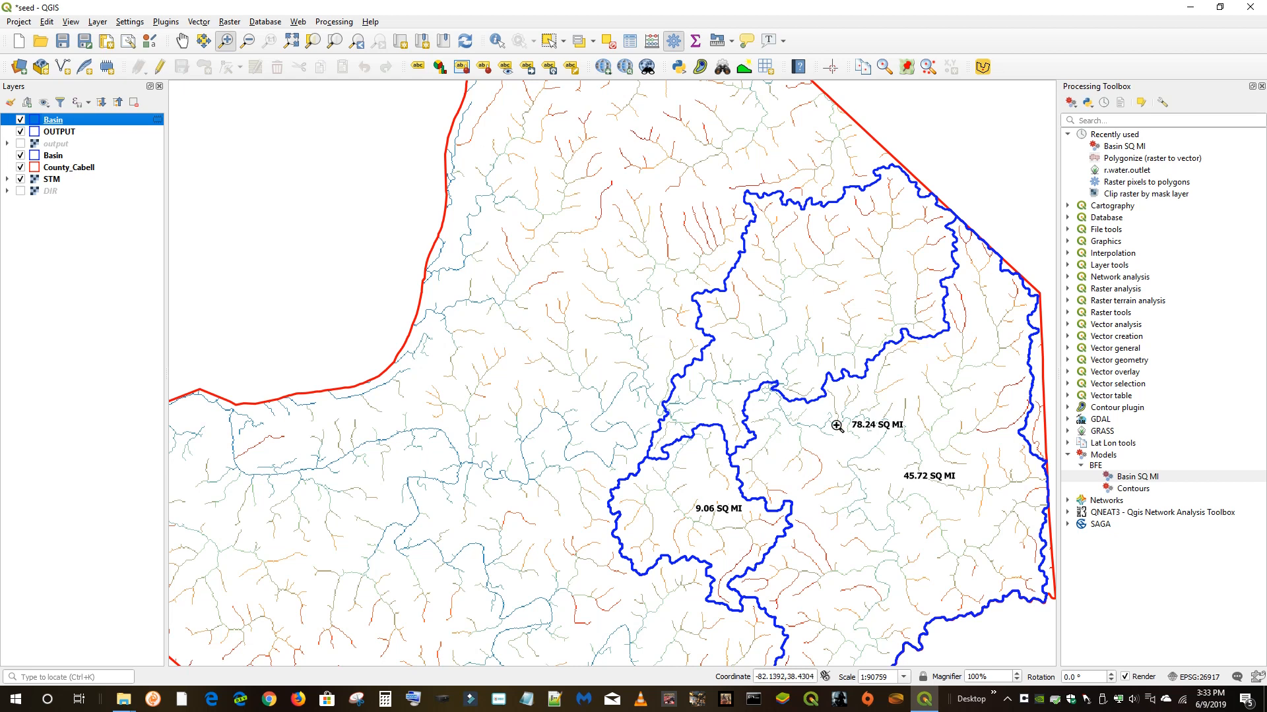
right_click(60, 119)
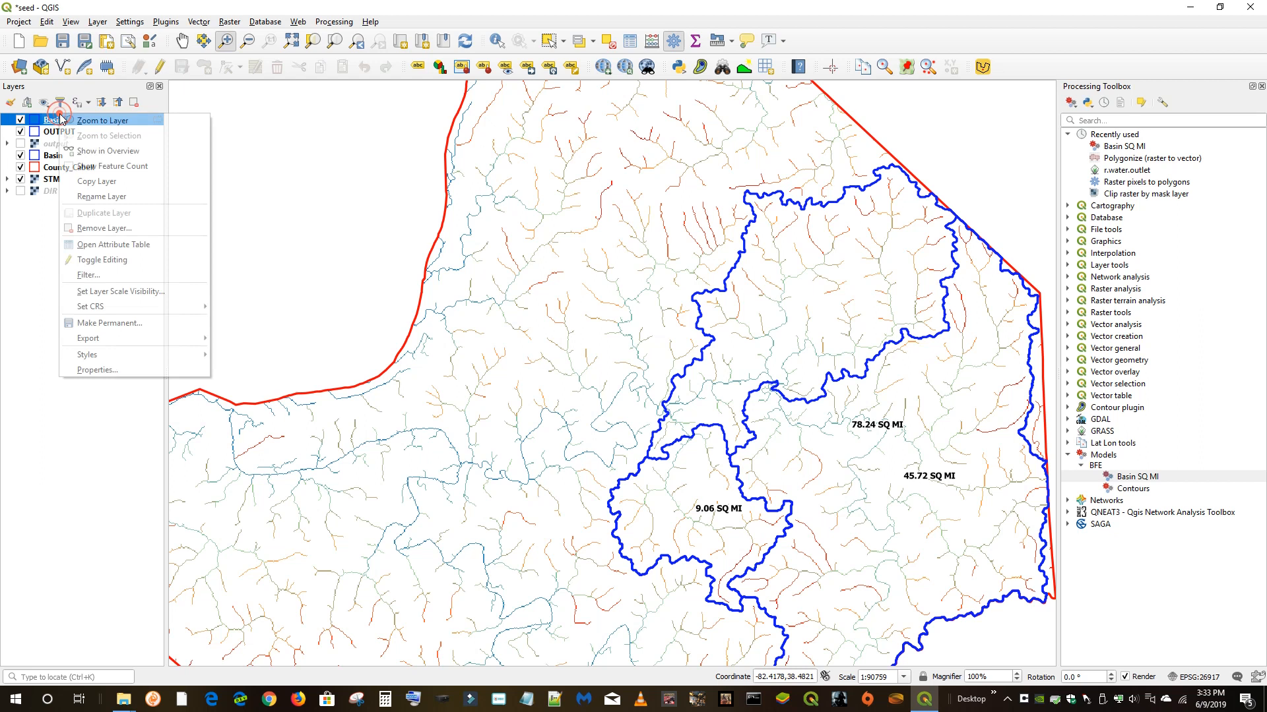
click(93, 126)
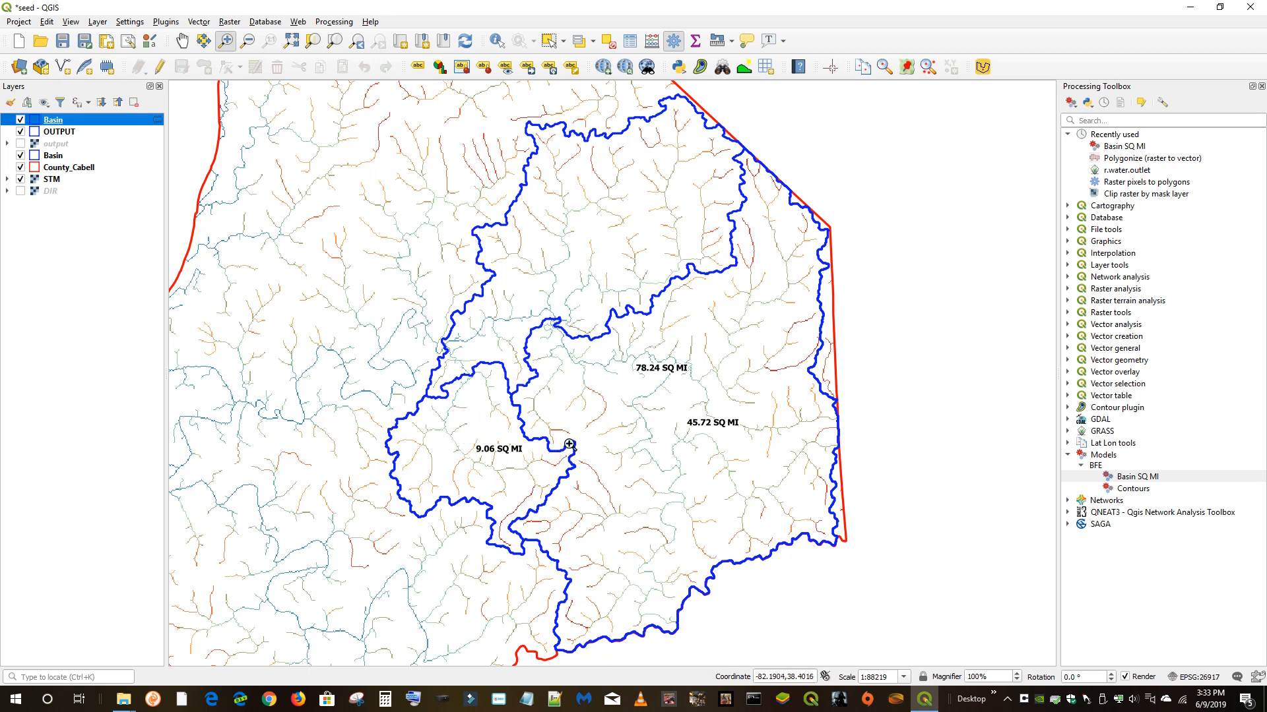
Step: Hide the OUTPUT and older Basin layers to view the new basin on its own, and show both layers again
click(20, 132)
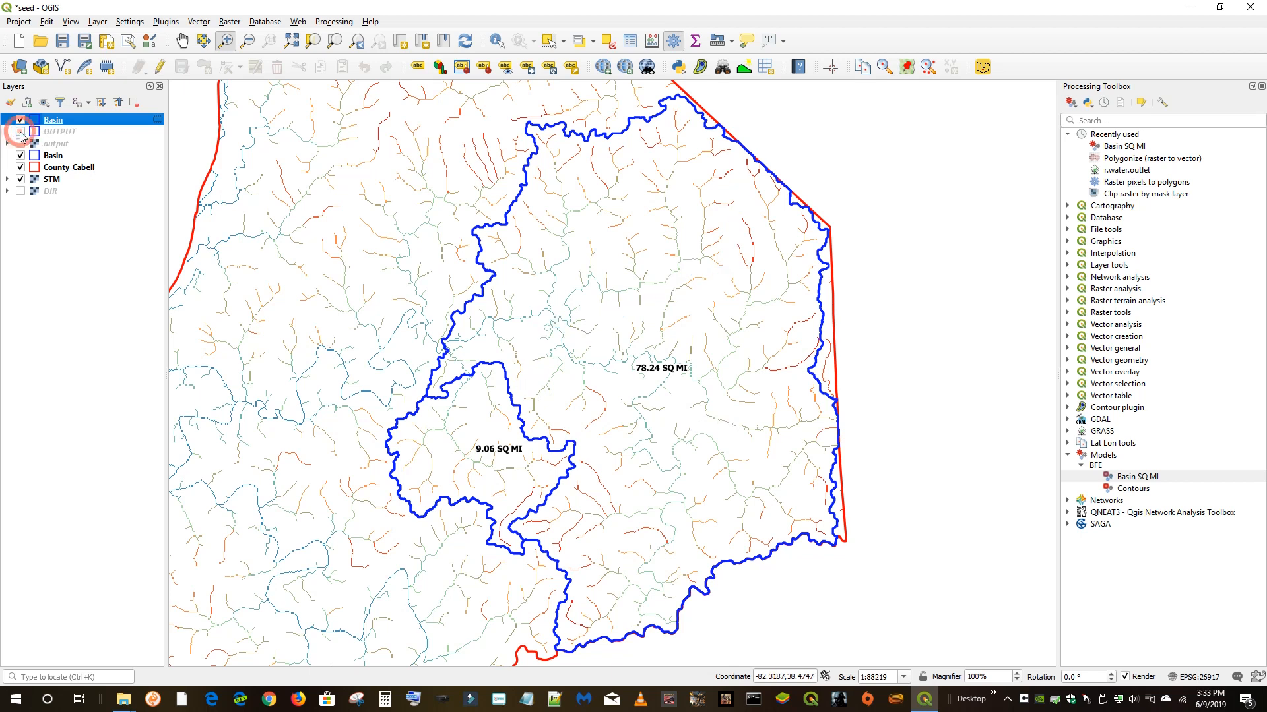
click(20, 155)
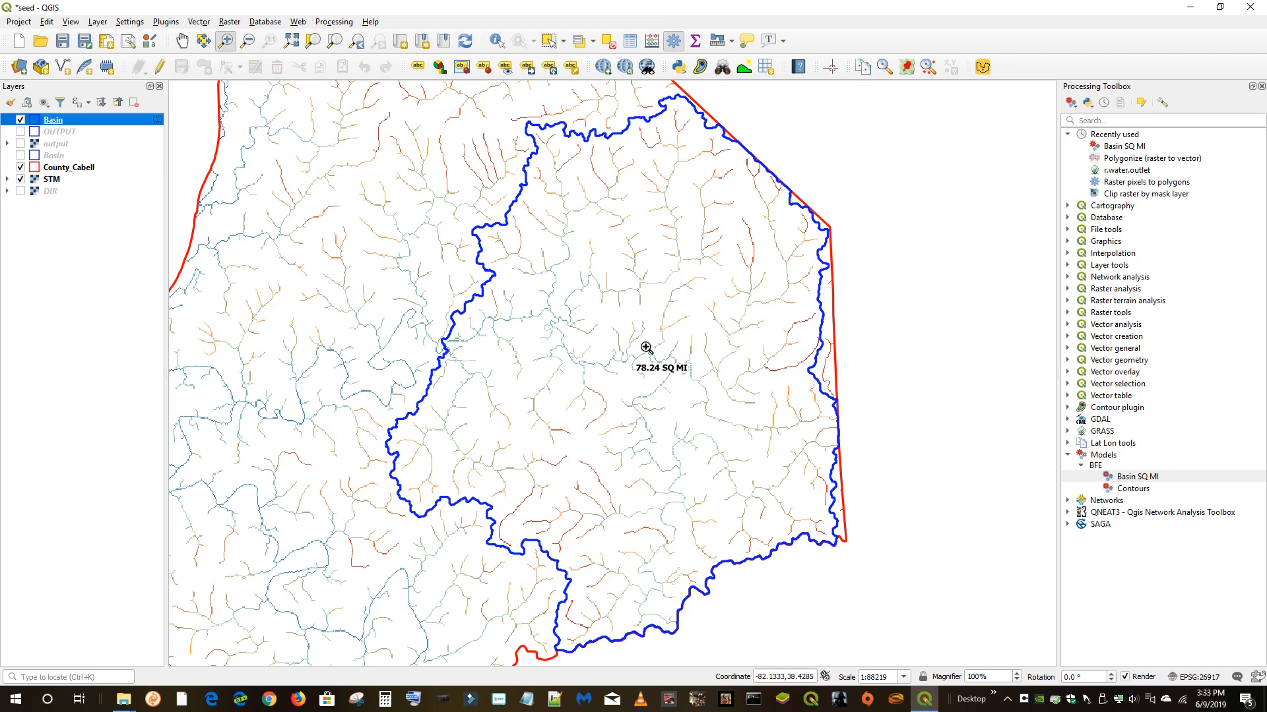
click(20, 132)
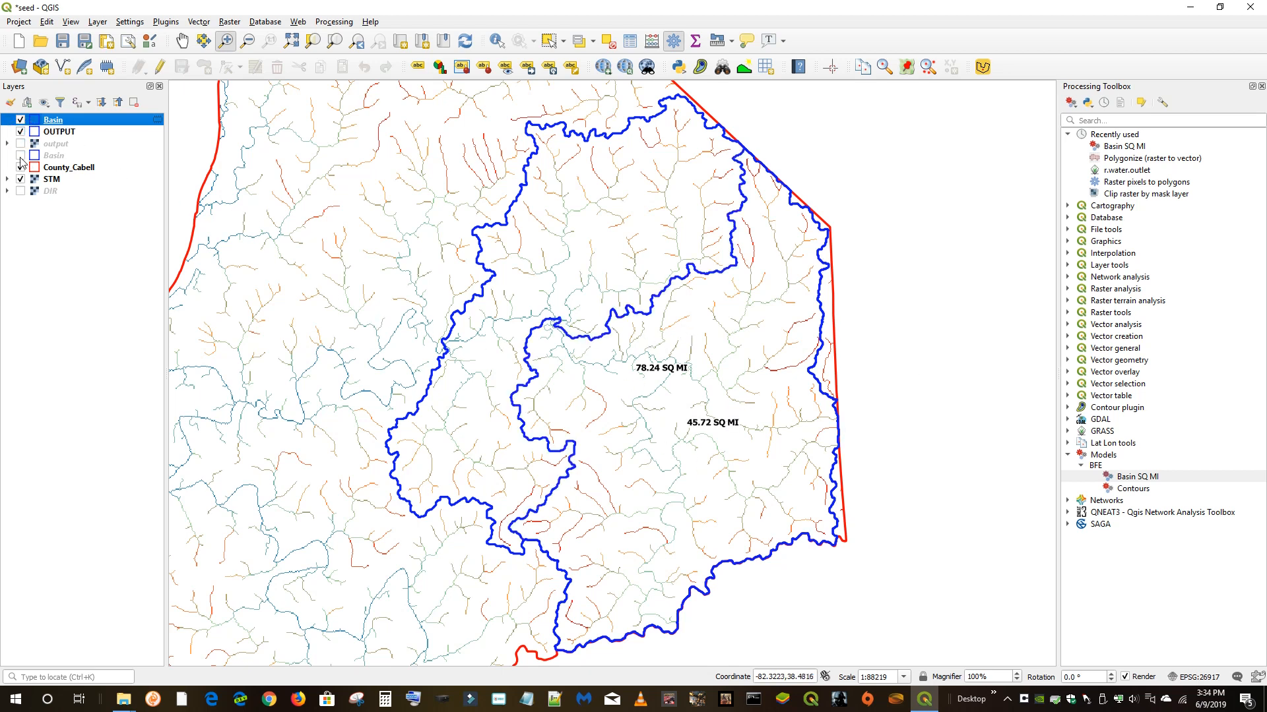
click(20, 156)
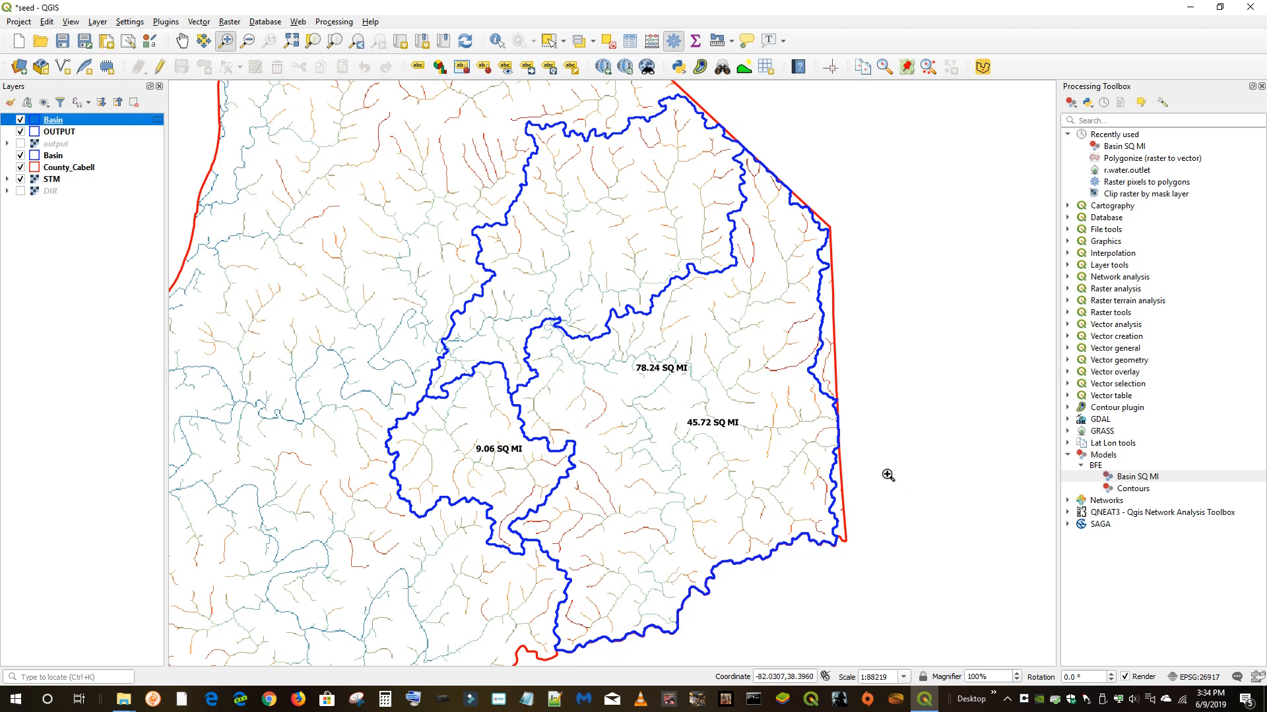
Step: Open the Basin SQ MI model for editing, review the settings of its Field calculator step, and close the modeler
right_click(1135, 480)
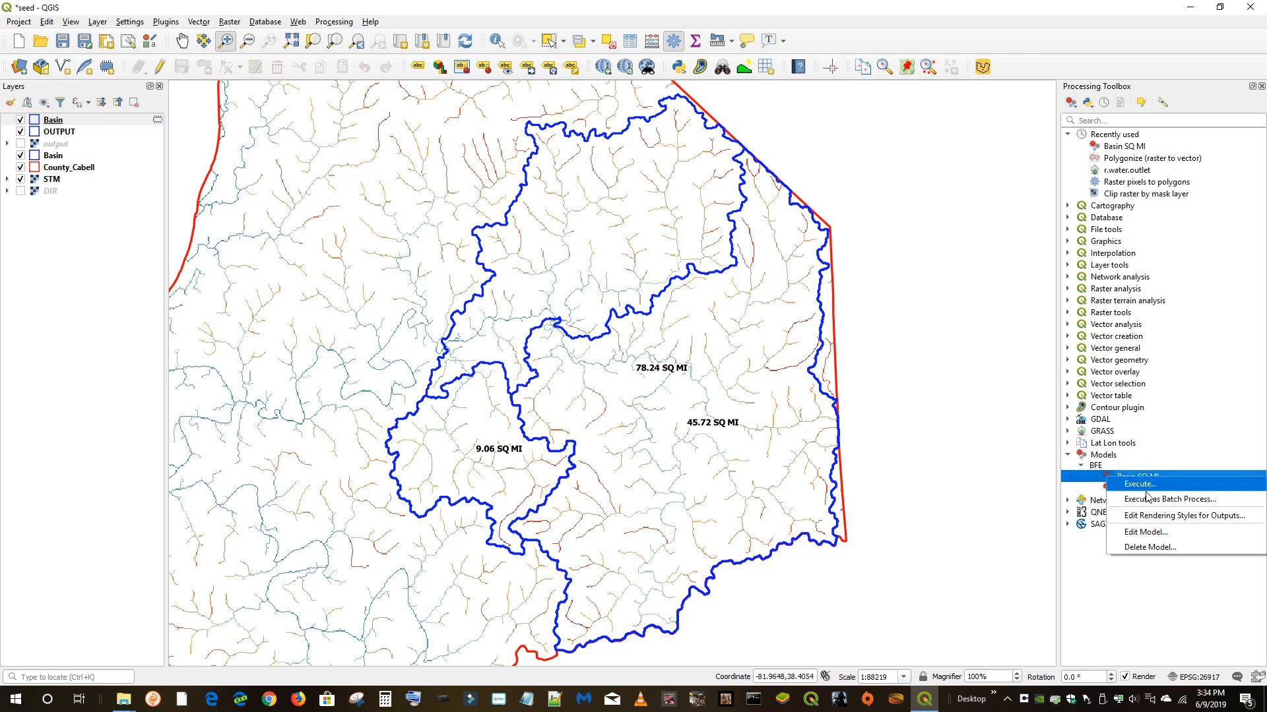
click(1154, 533)
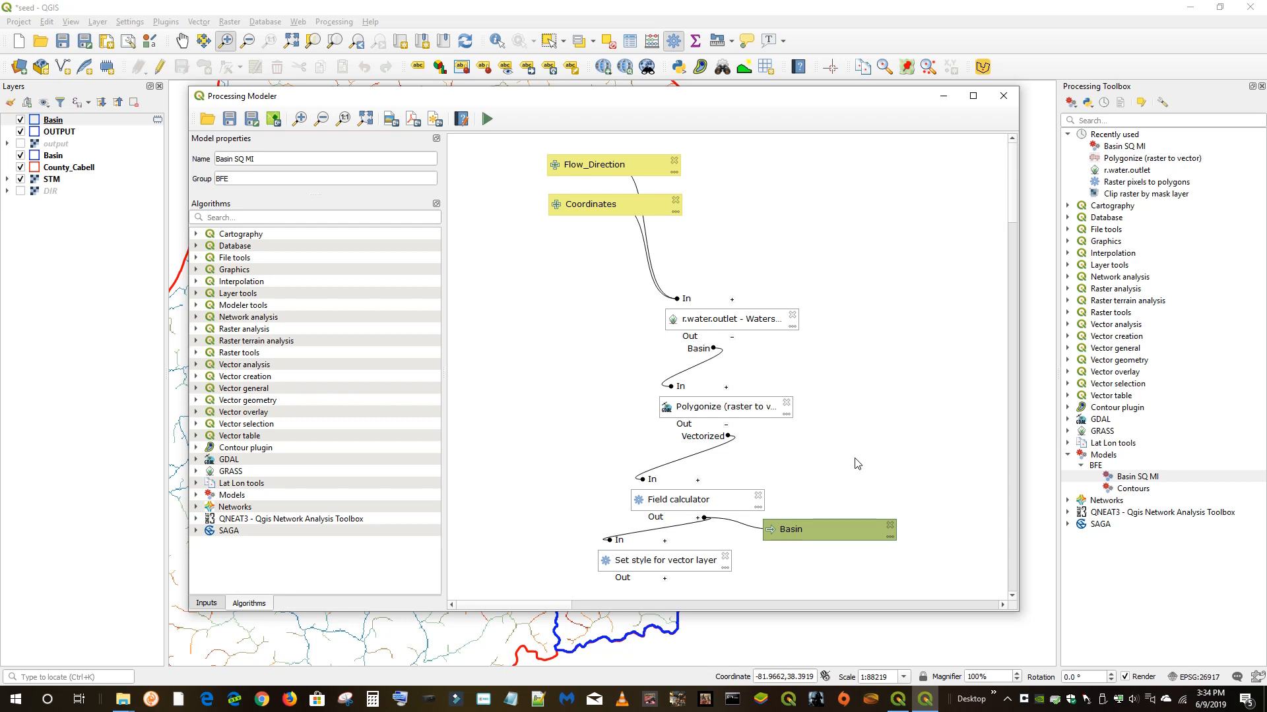
double_click(672, 505)
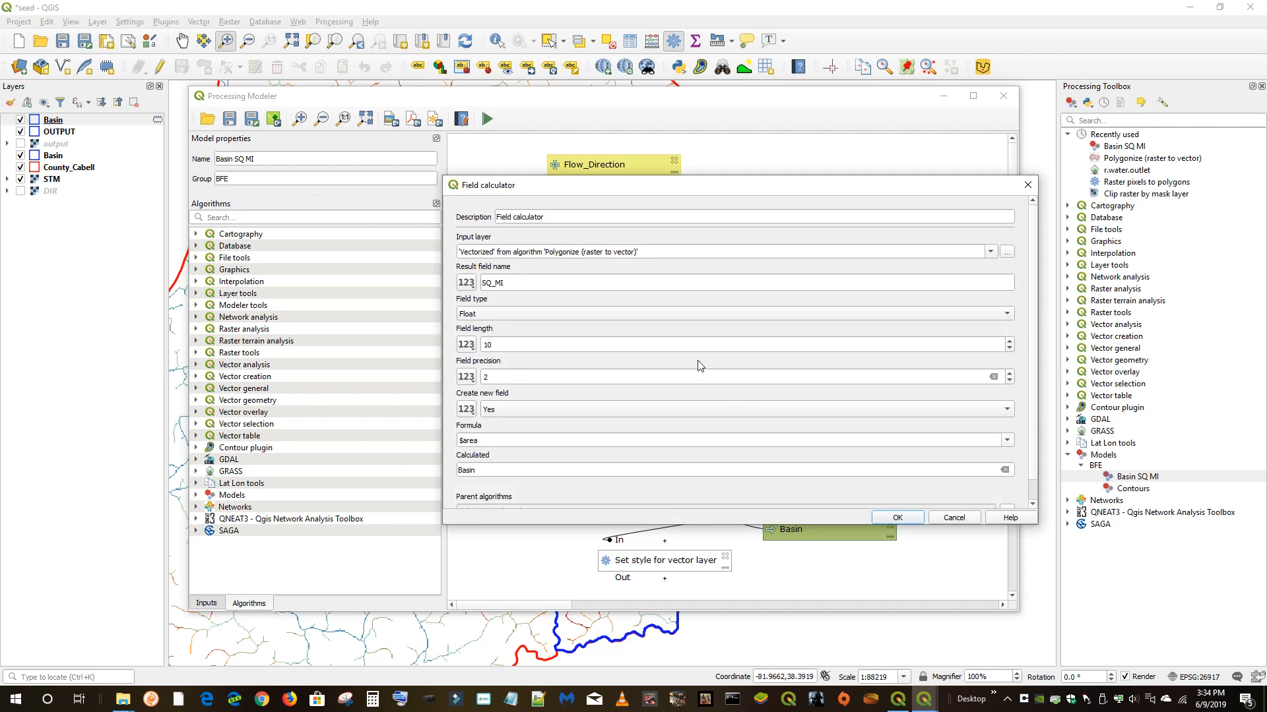
drag(500, 525, 487, 576)
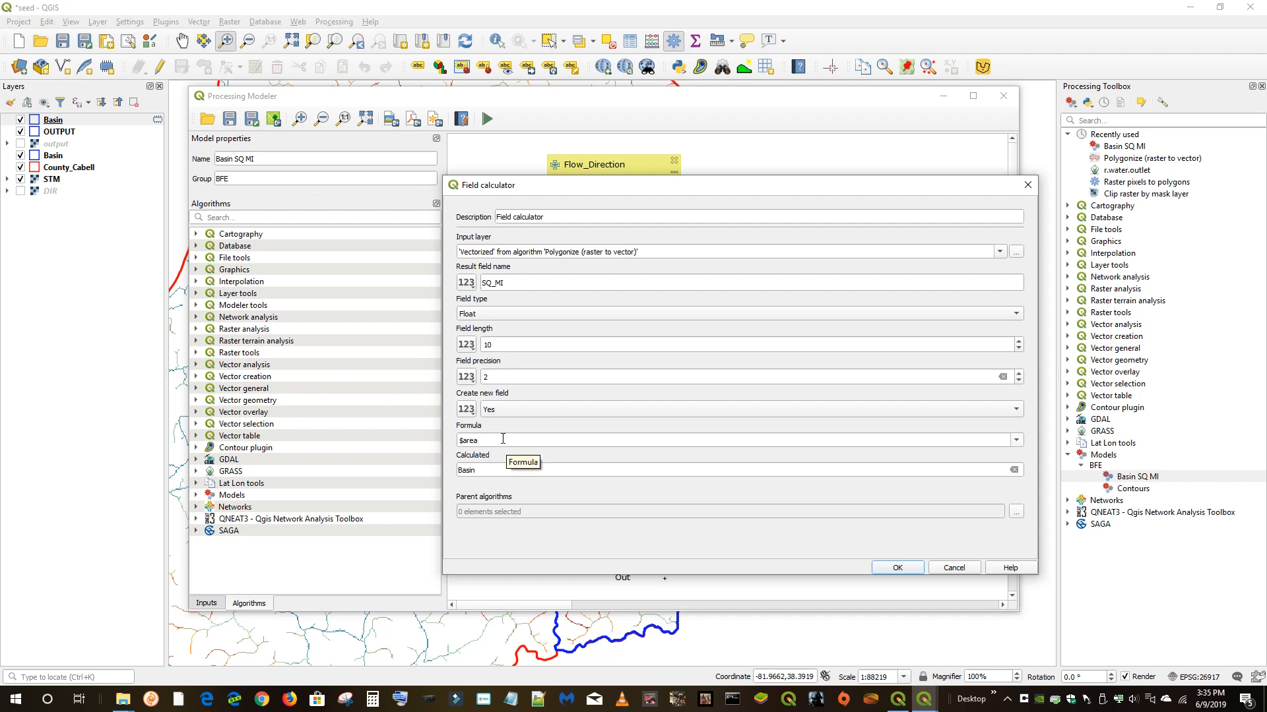
click(896, 567)
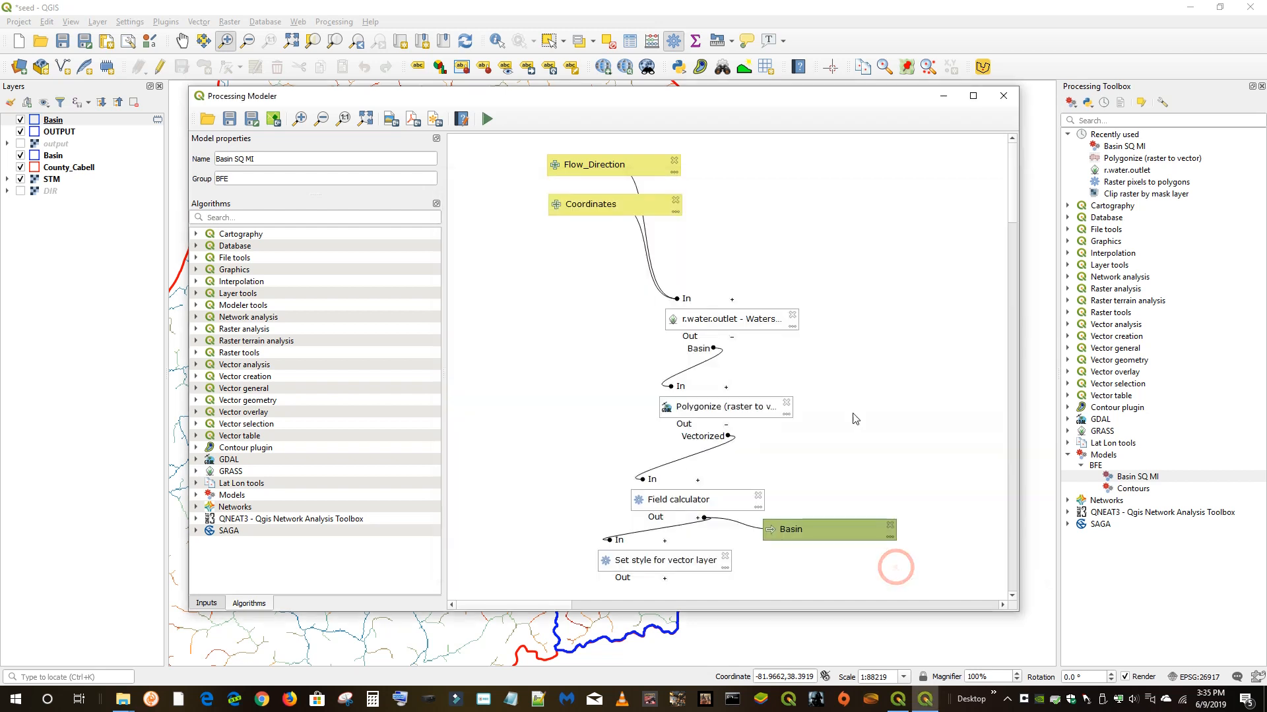
click(1004, 97)
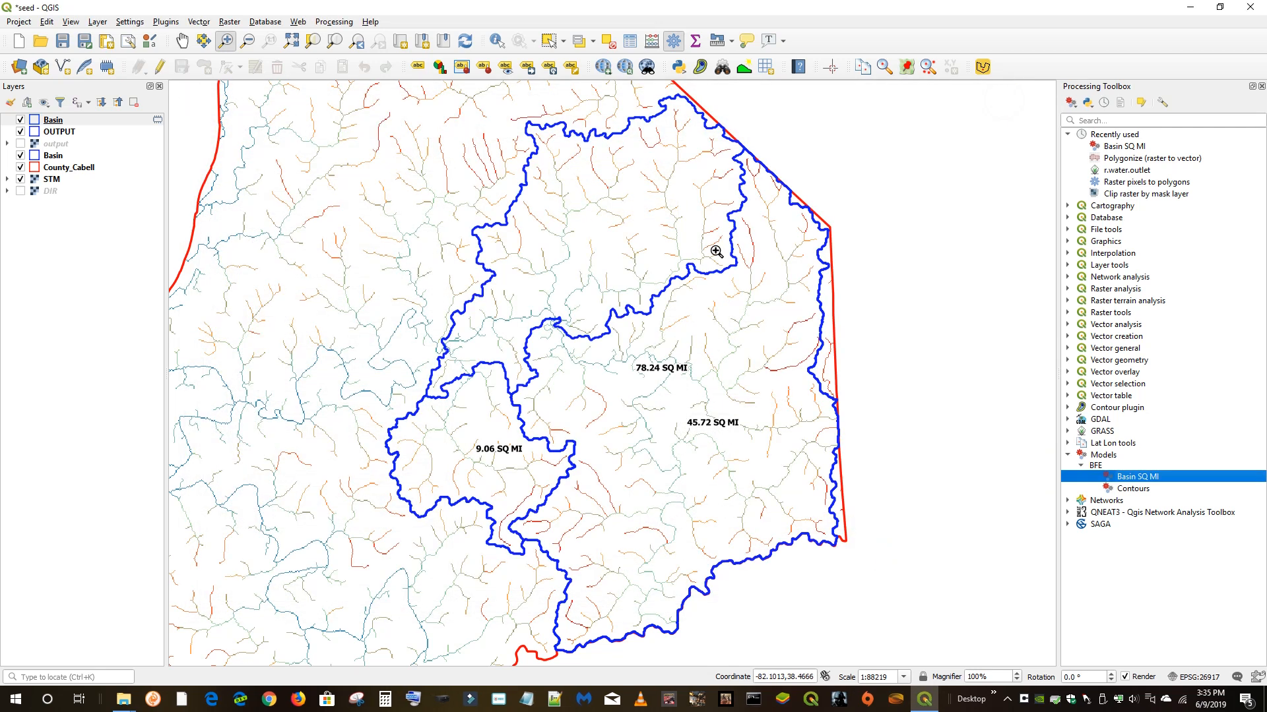